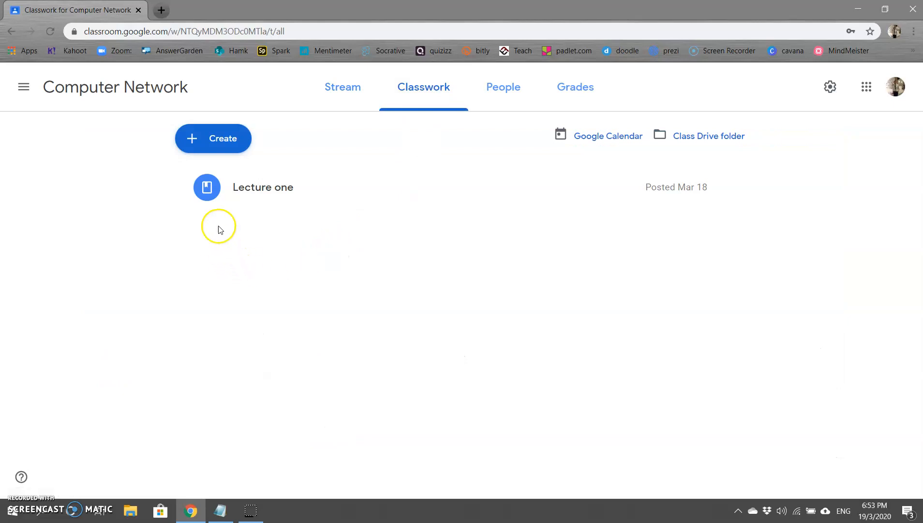
Create a new quiz assignment in the Computer Network class and title it "Quiz One"
click(219, 140)
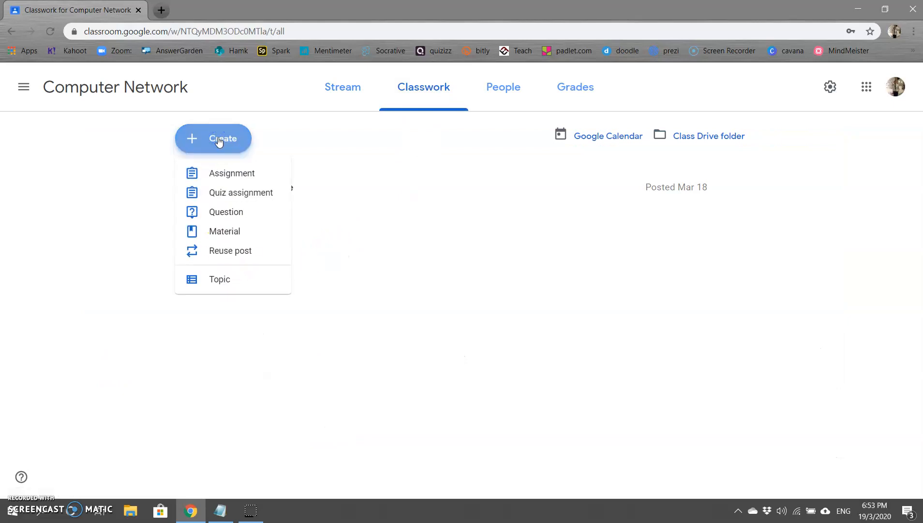
click(225, 195)
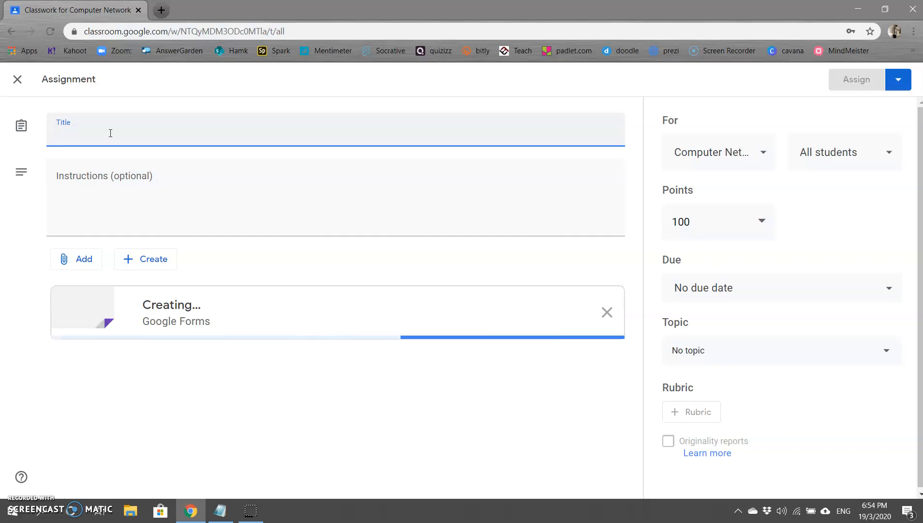
text(Quiz )
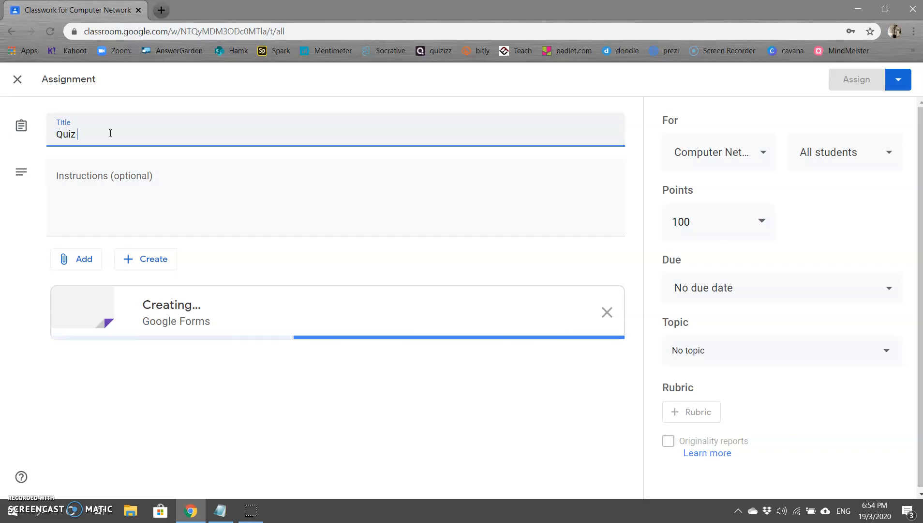
text(One)
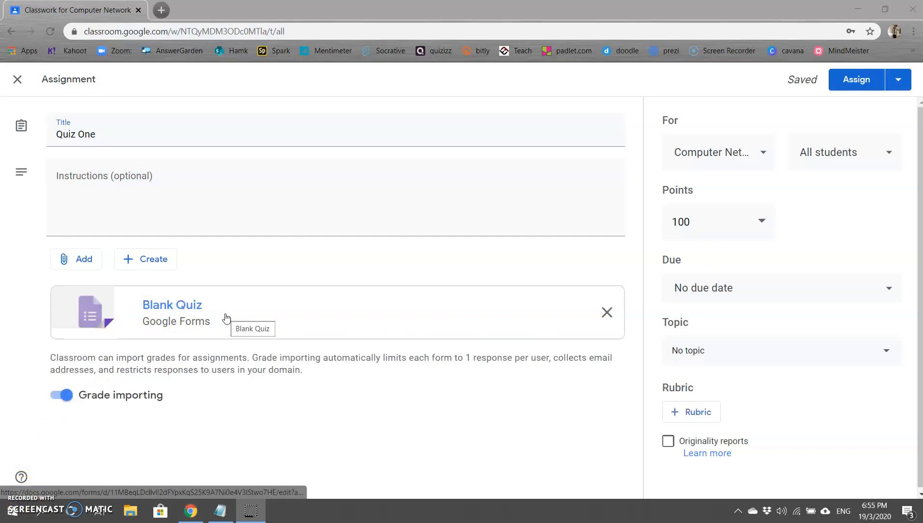
Open the attached Blank Quiz form and rename the form file "Quiz One"
click(248, 323)
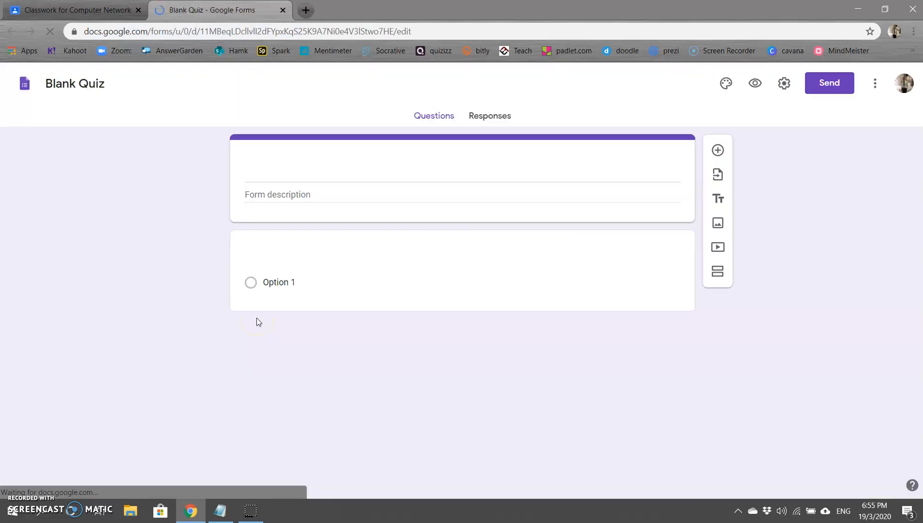
click(104, 86)
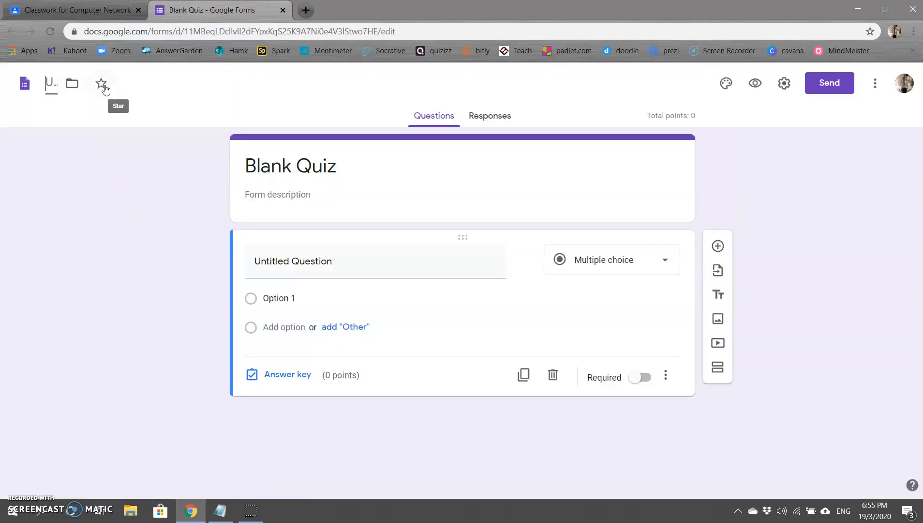
text(Quiz One)
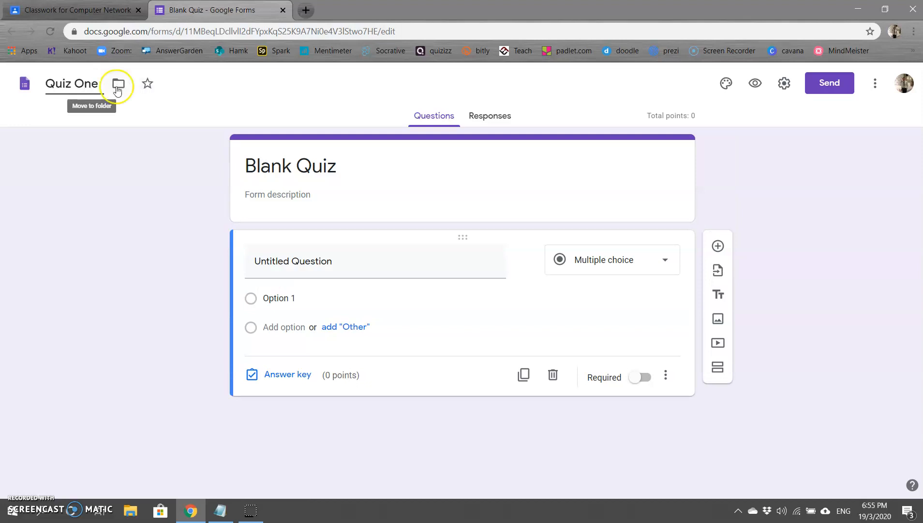
Replace the title in the form's header with "Quiz One"
click(329, 167)
click(330, 169)
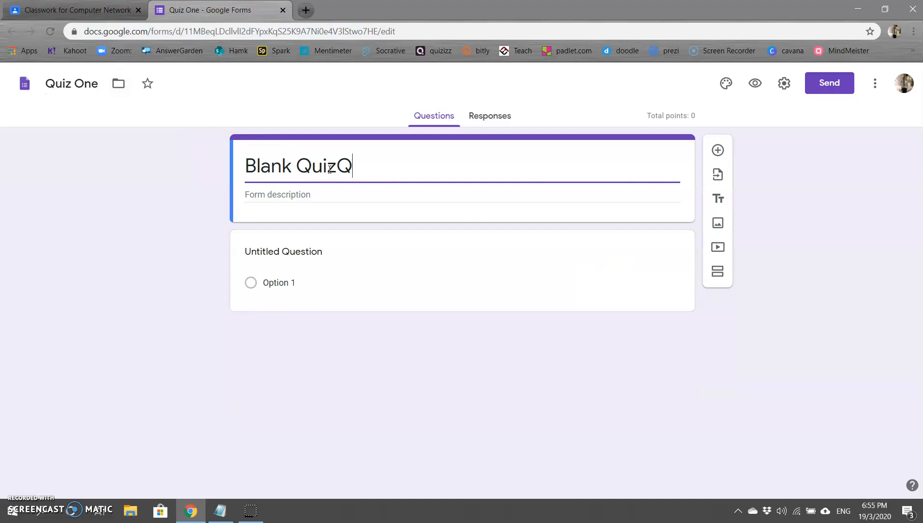
key(BackSpace)
key(BackSpace)
key(BackSpace)
key(BackSpace)
key(BackSpace)
key(BackSpace)
key(BackSpace)
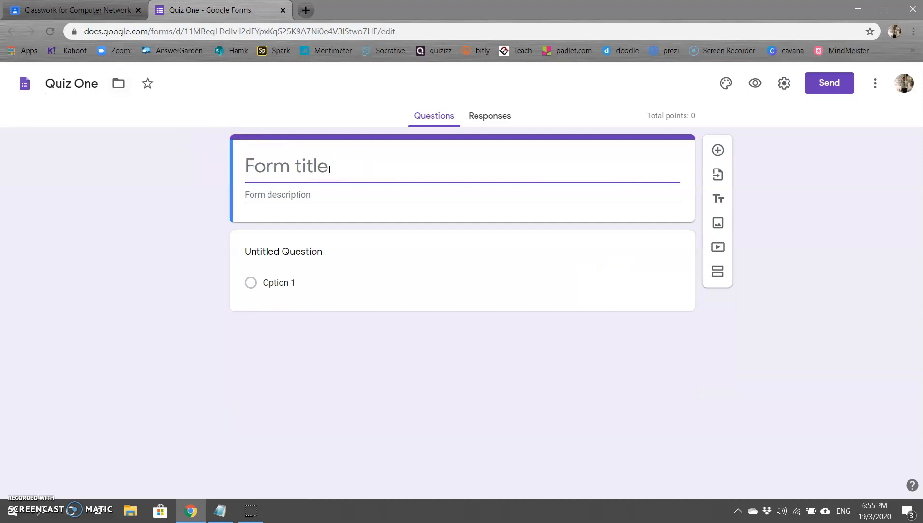
text(Quiz One)
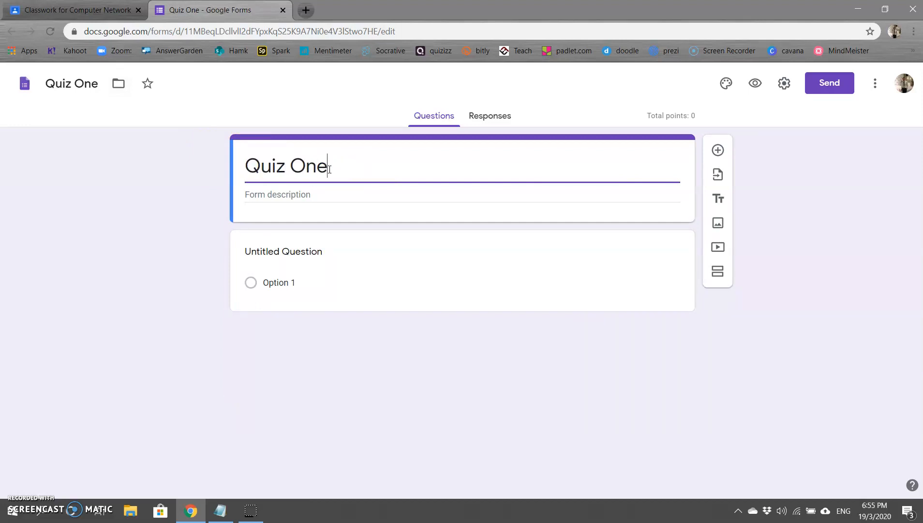
click(485, 344)
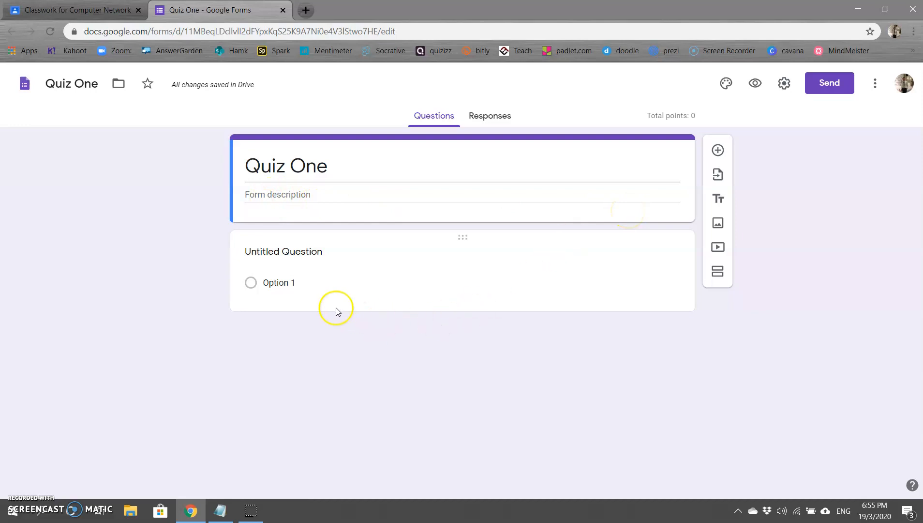
Select the untitled question and choose Multiple choice as its question type
click(355, 256)
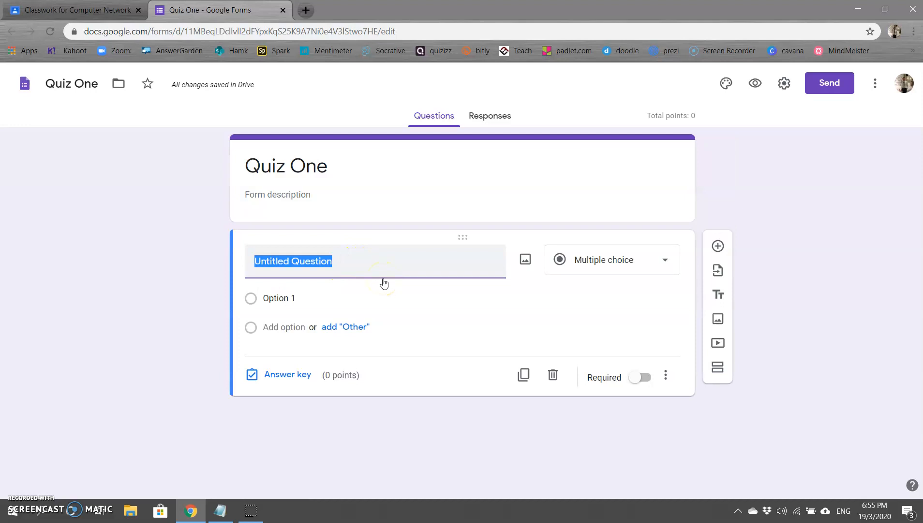
click(607, 264)
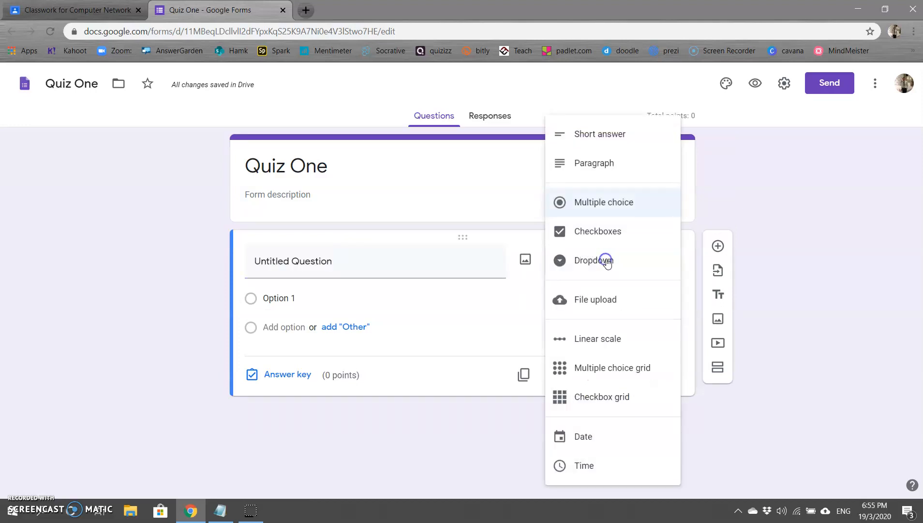
click(595, 207)
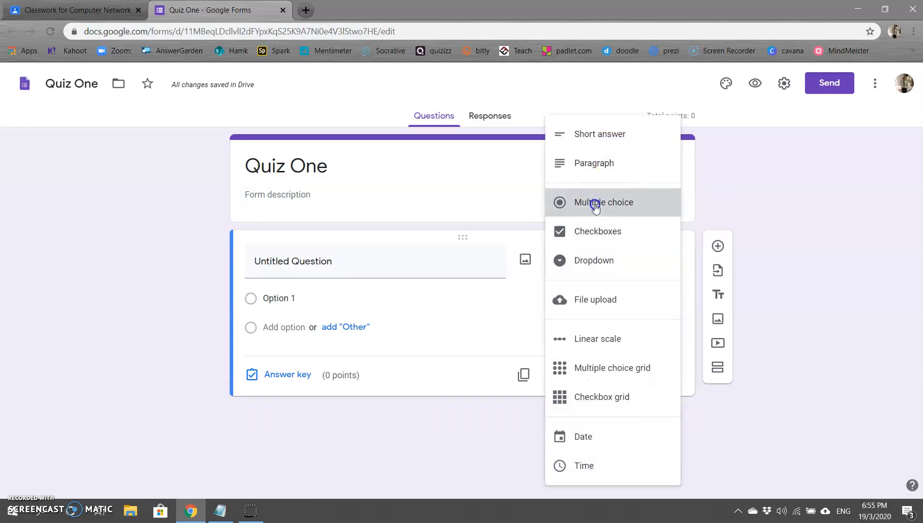
Copy "Switch operates at which layer of the OSI model" from the Notepad document into the form as the question text
click(218, 512)
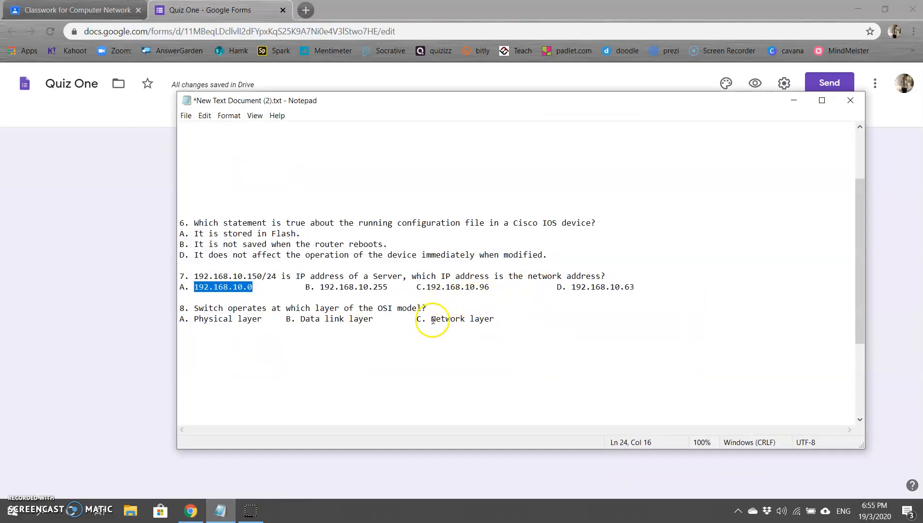
click(417, 308)
drag(417, 308, 209, 305)
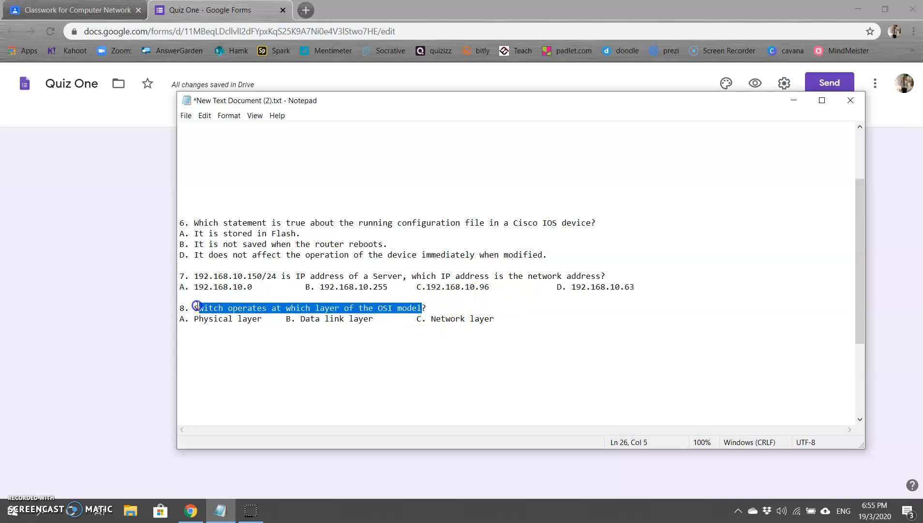
key(alt+Tab)
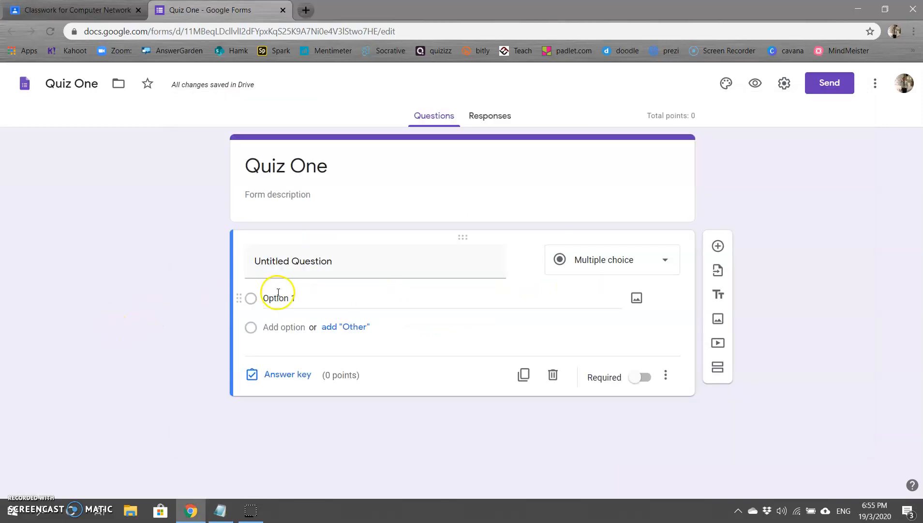
click(288, 261)
text(Switch operates at which layer of the OSI model)
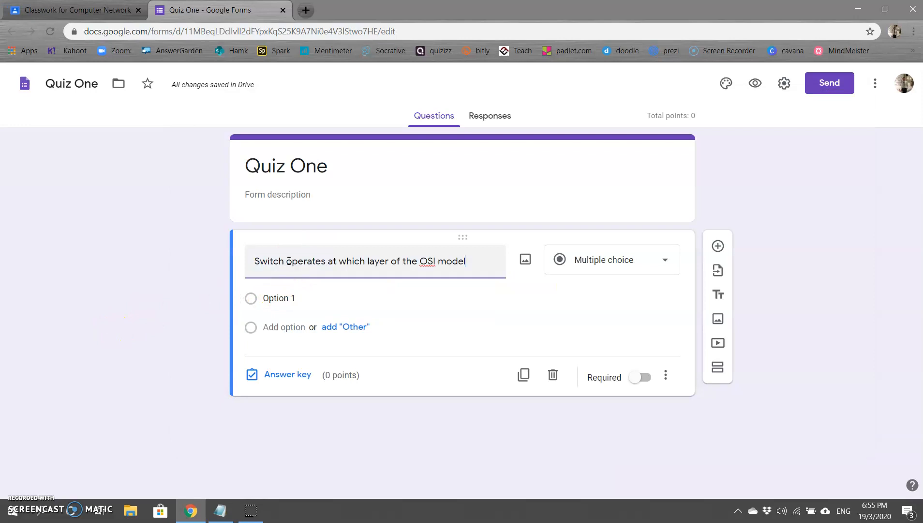
Copy "Physical layer" from question 8 in Notepad and paste it as the form question's first answer option
click(232, 510)
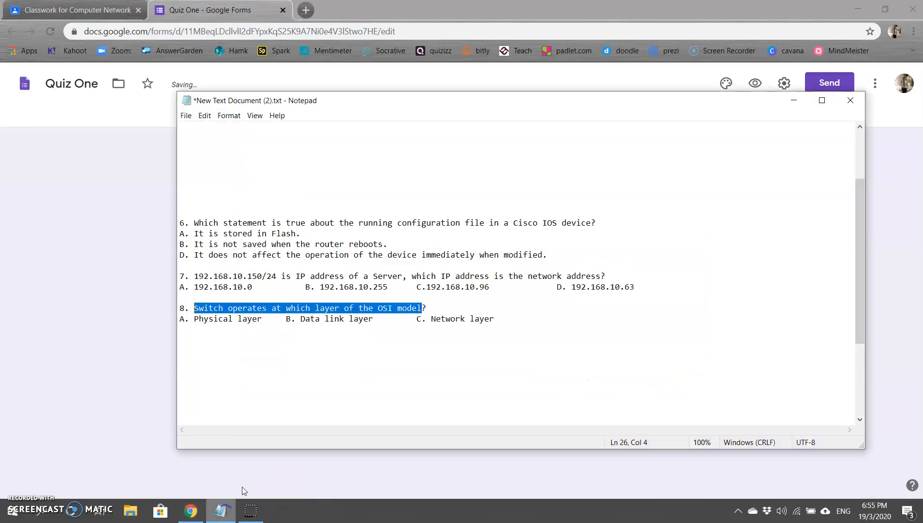
click(192, 318)
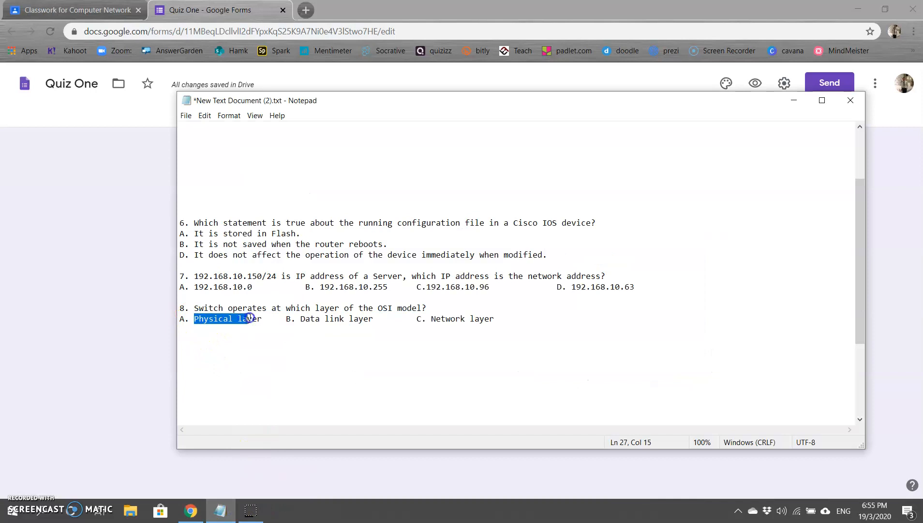
key(ctrl+c)
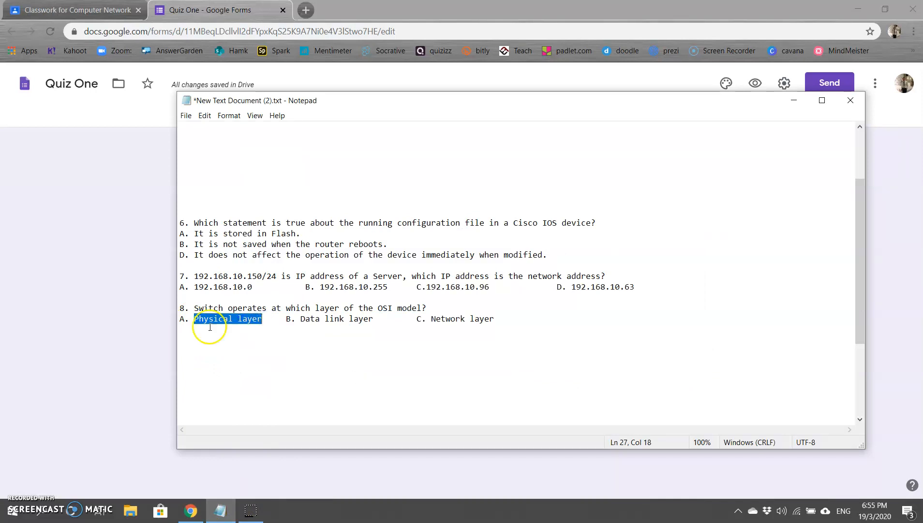
key(alt+Tab)
click(281, 299)
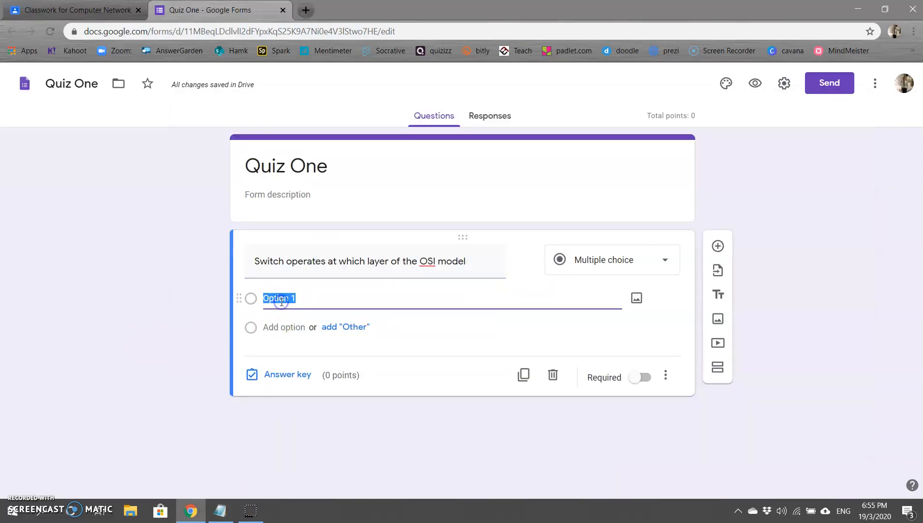
key(ctrl+v)
Copy "Data link layer" from the Notepad document and add it as the form question's second answer option
click(215, 508)
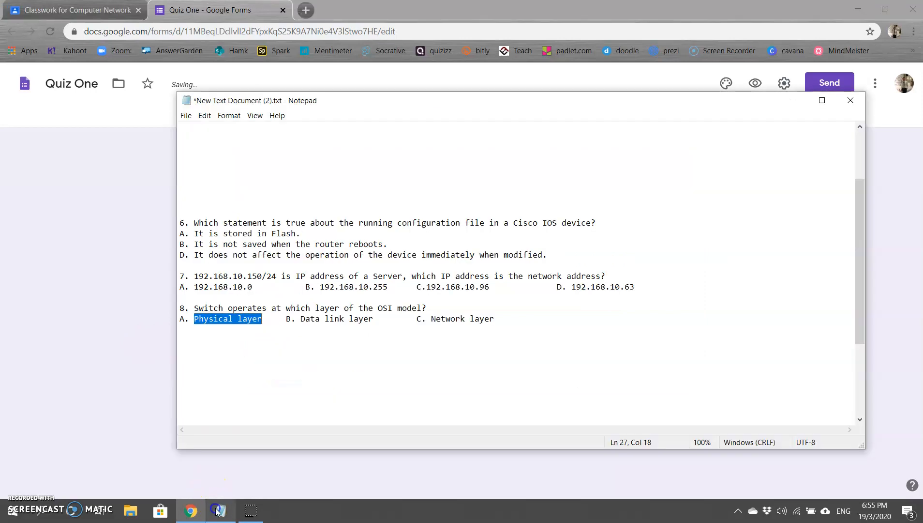
click(303, 318)
drag(303, 319, 358, 317)
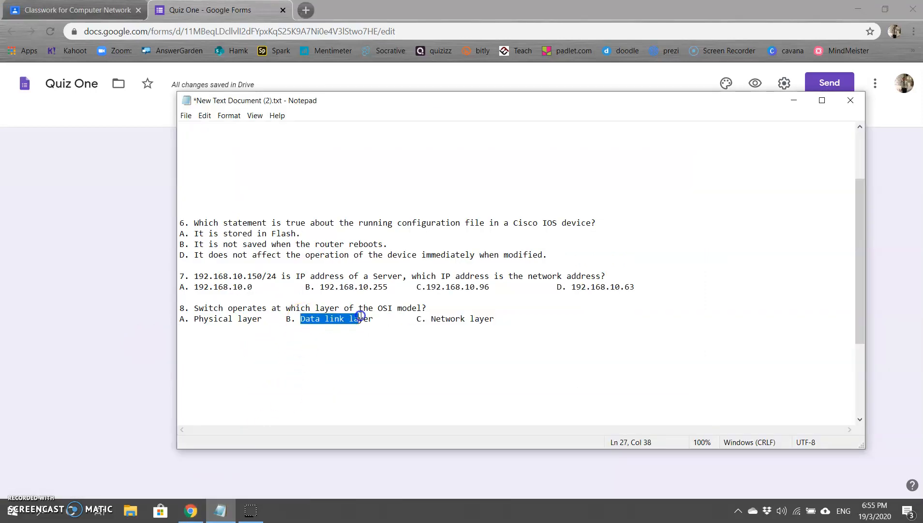
click(127, 332)
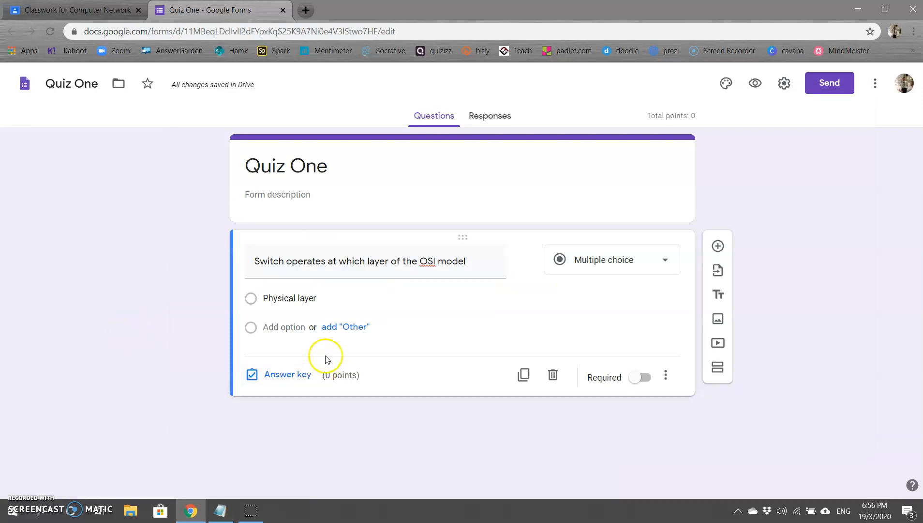
click(281, 324)
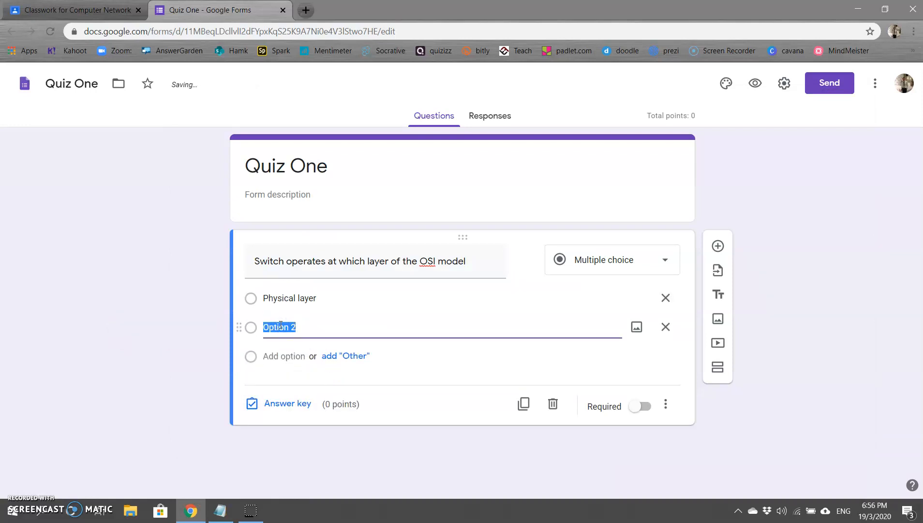
Copy "Network layer" from the Notepad document and add it as the form question's third answer option
click(220, 510)
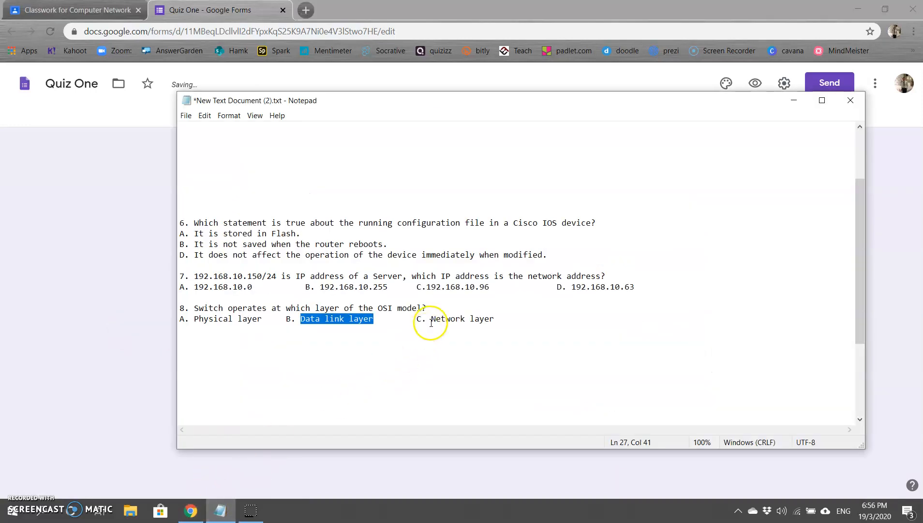
drag(431, 318, 455, 320)
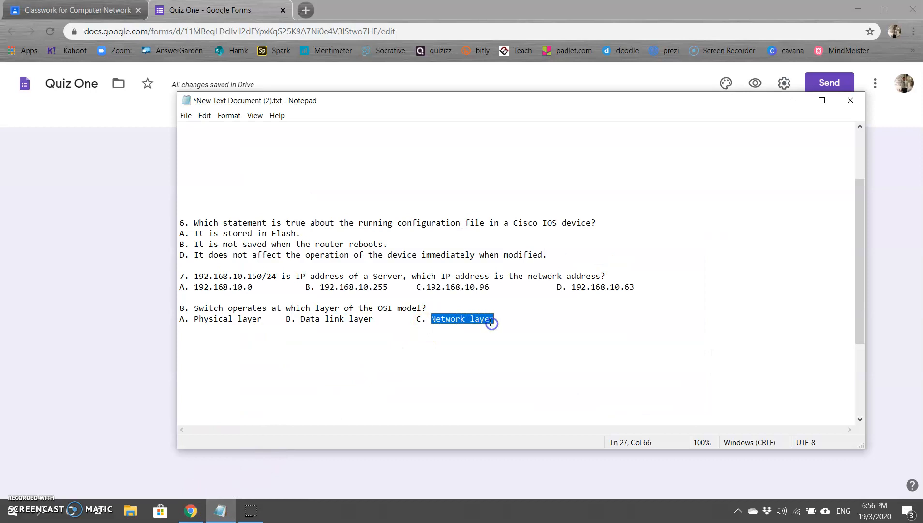
click(45, 397)
click(278, 356)
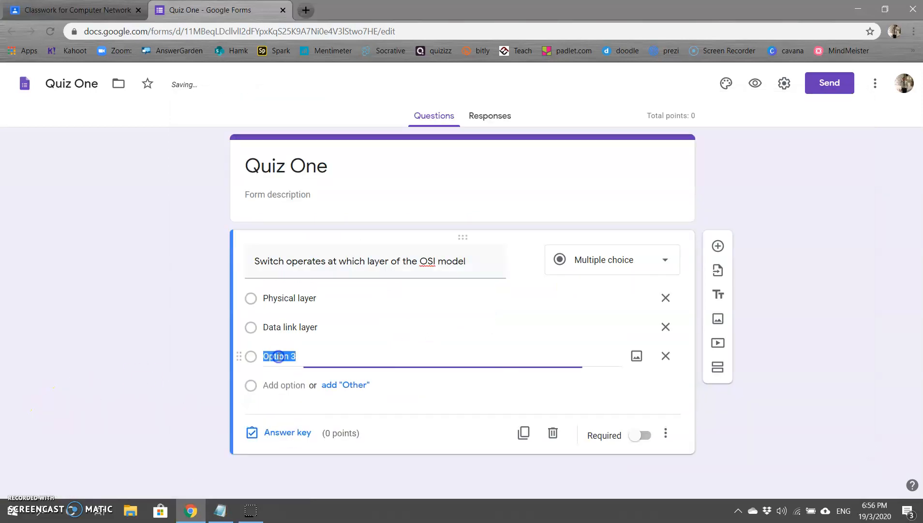
key(ctrl+v)
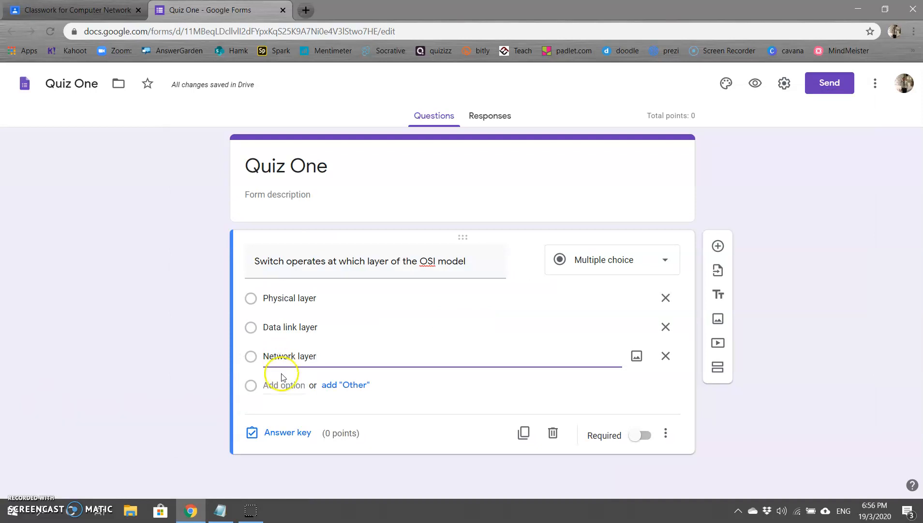
Set the answer key to 1 point with "Data link layer" as the correct answer, and make the question required
click(285, 436)
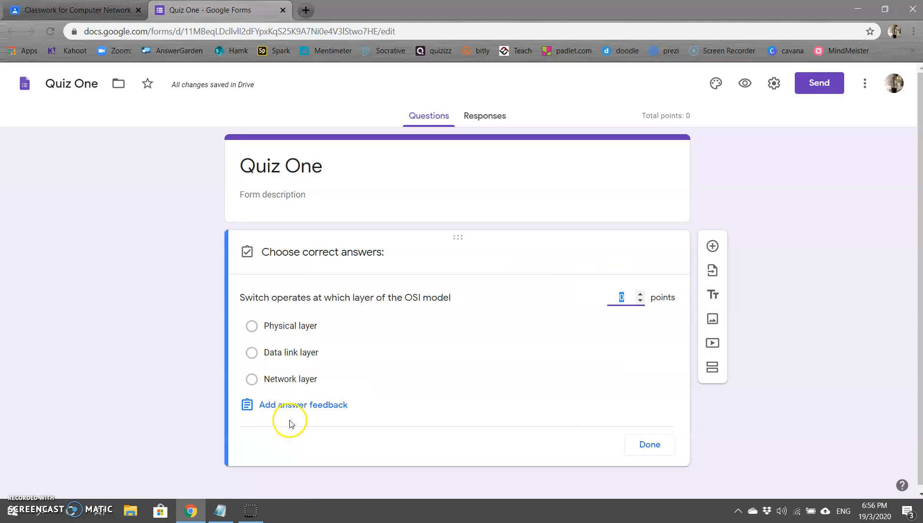
drag(624, 297, 619, 297)
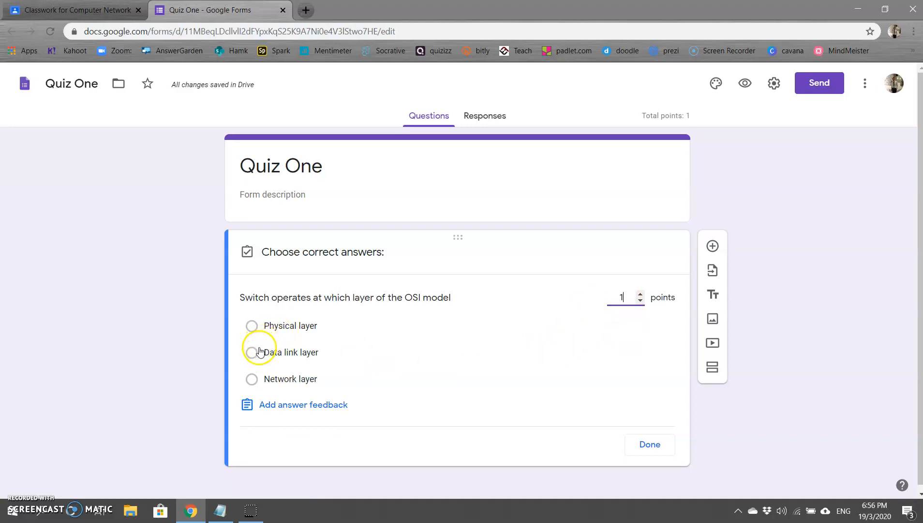
click(252, 354)
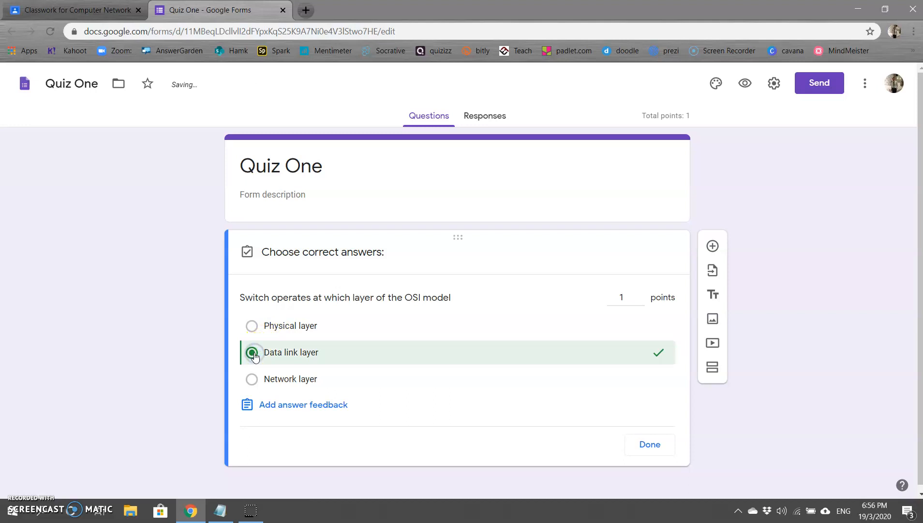
click(644, 446)
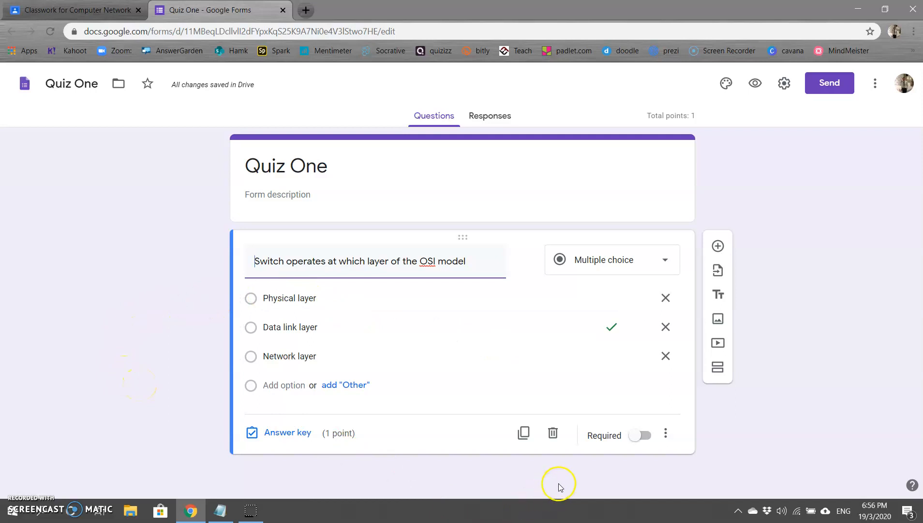
click(635, 438)
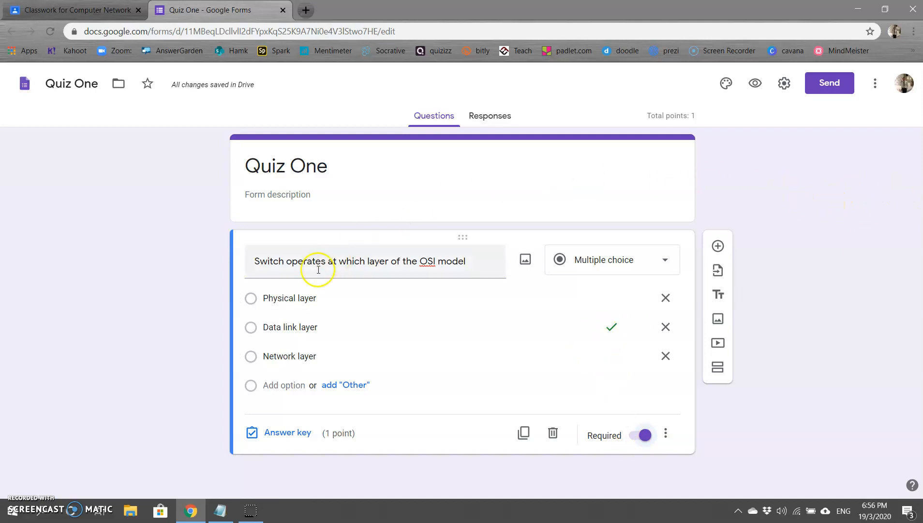
Add a second question below the OSI model question and set its type to Short answer
click(719, 246)
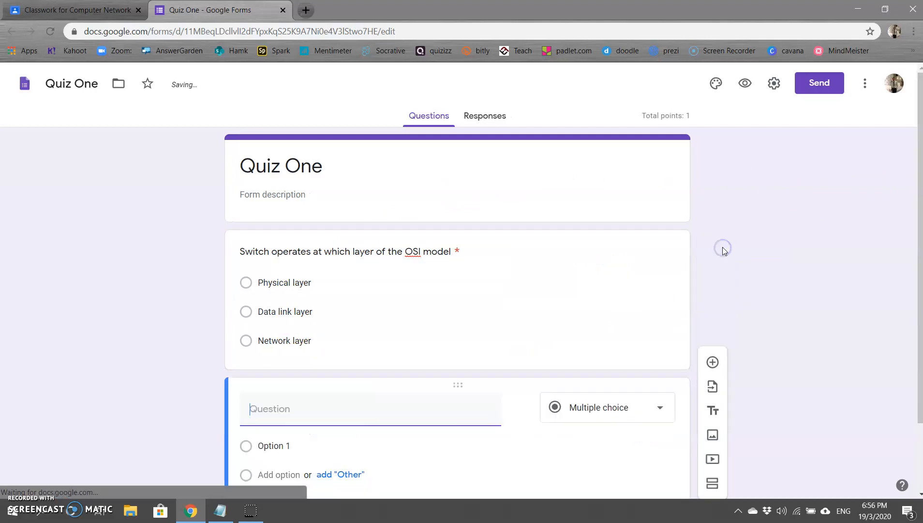
click(616, 325)
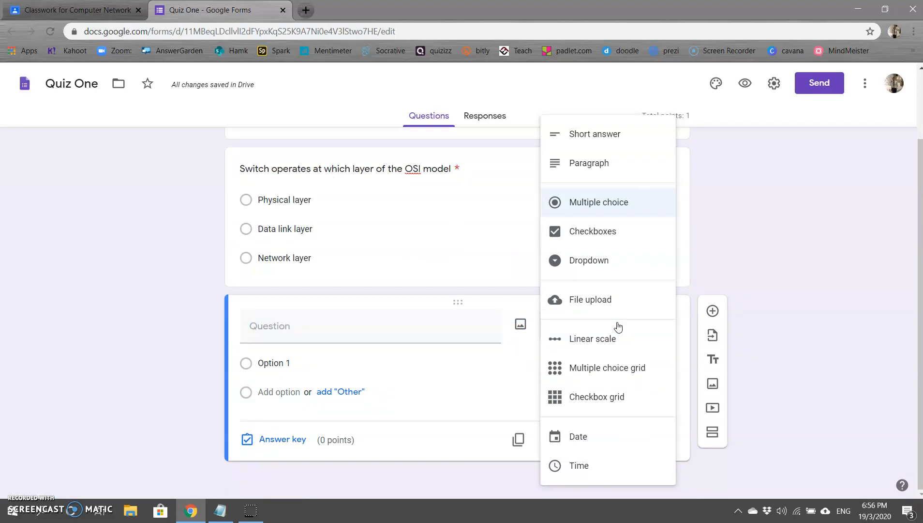
click(633, 138)
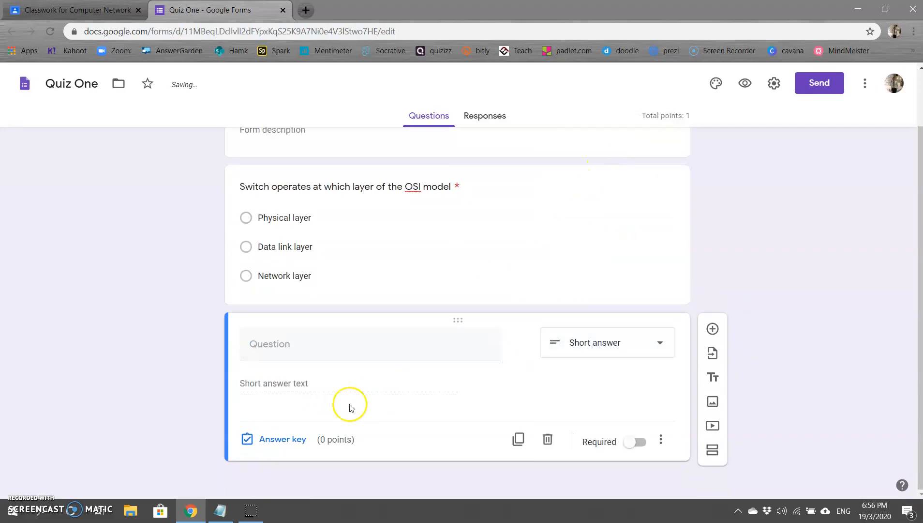
Copy question 7's text about the network address of 192.168.10.150/24 from Notepad, without its question mark, and paste it as the form question
click(220, 510)
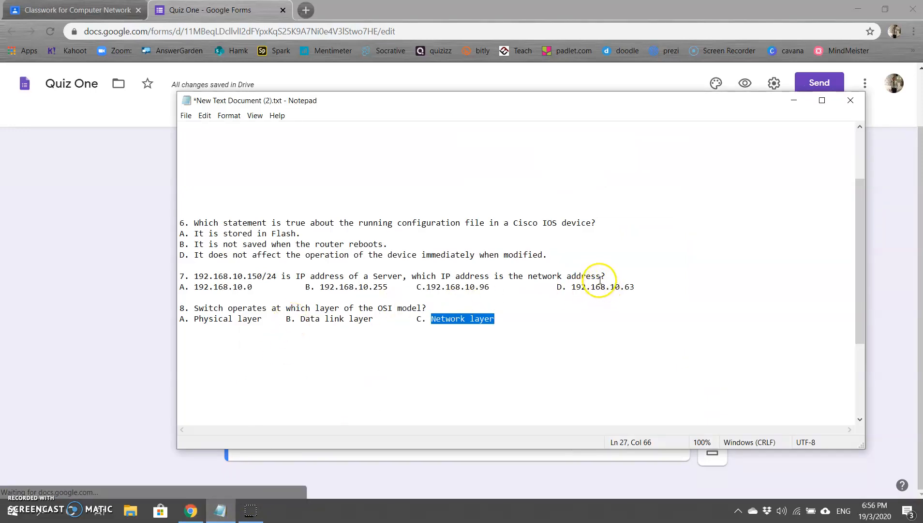
drag(600, 276, 179, 276)
key(ctrl+c)
drag(472, 269, 204, 278)
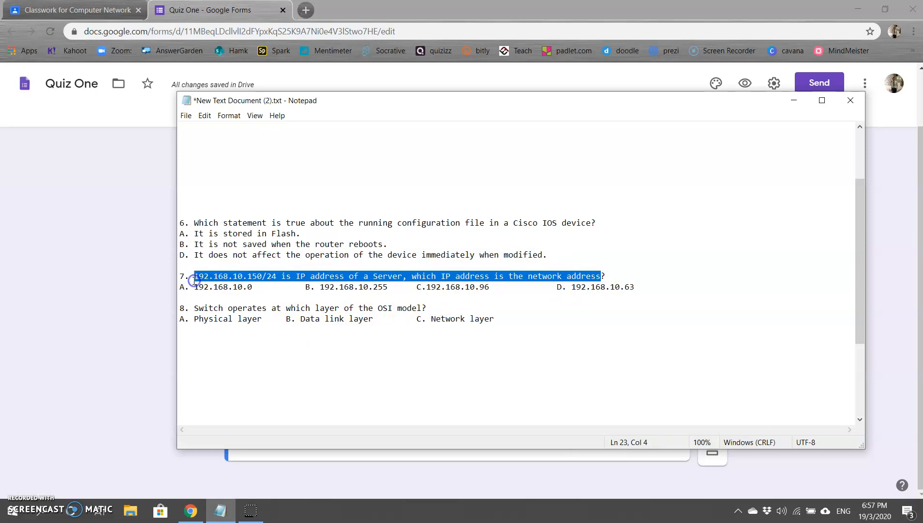
click(148, 298)
click(256, 346)
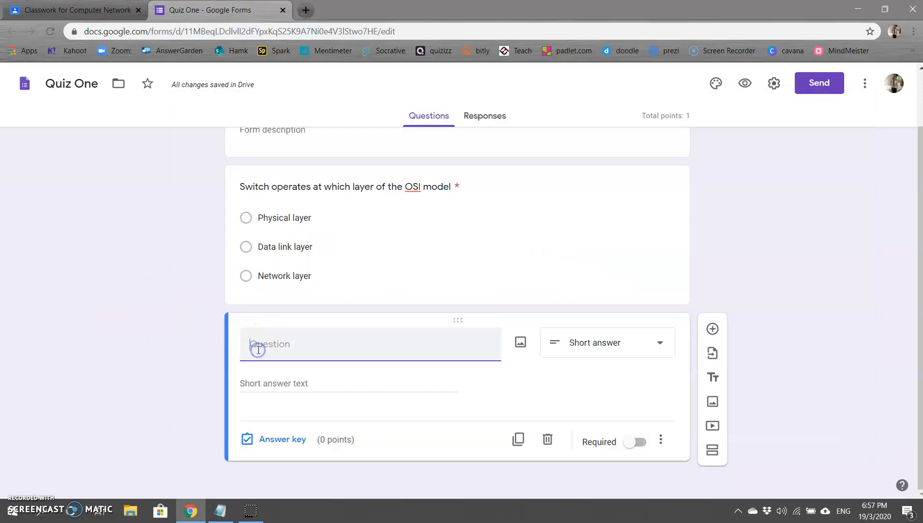
key(ctrl+v)
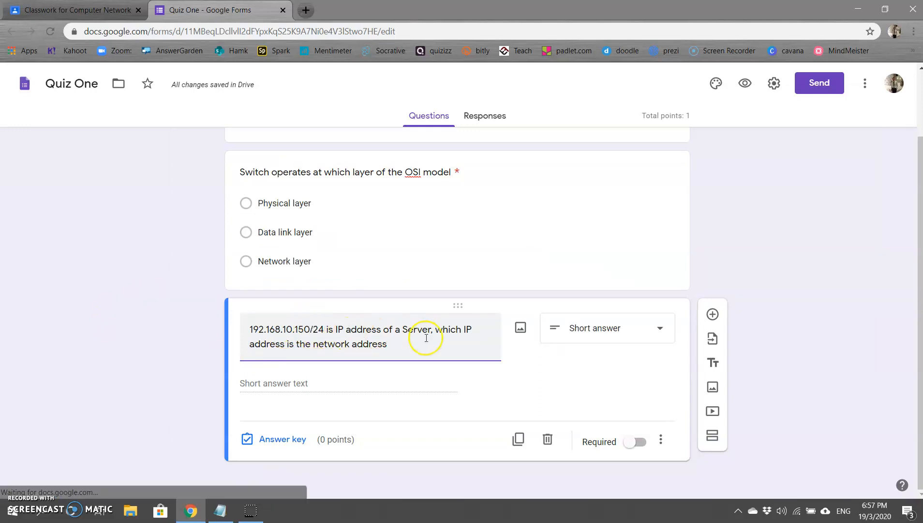
Set the answer key to 192.168.10.0 as the correct answer worth 1 point, and make the short-answer question required
click(254, 387)
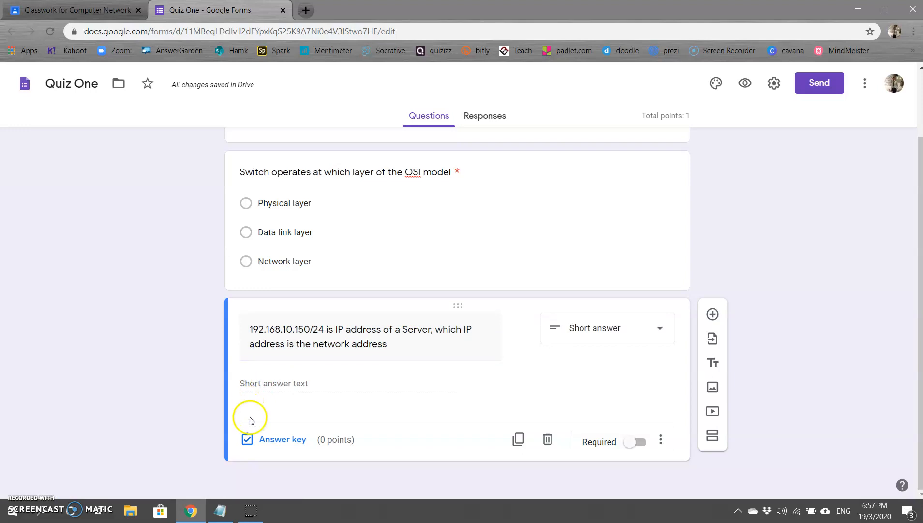
click(272, 443)
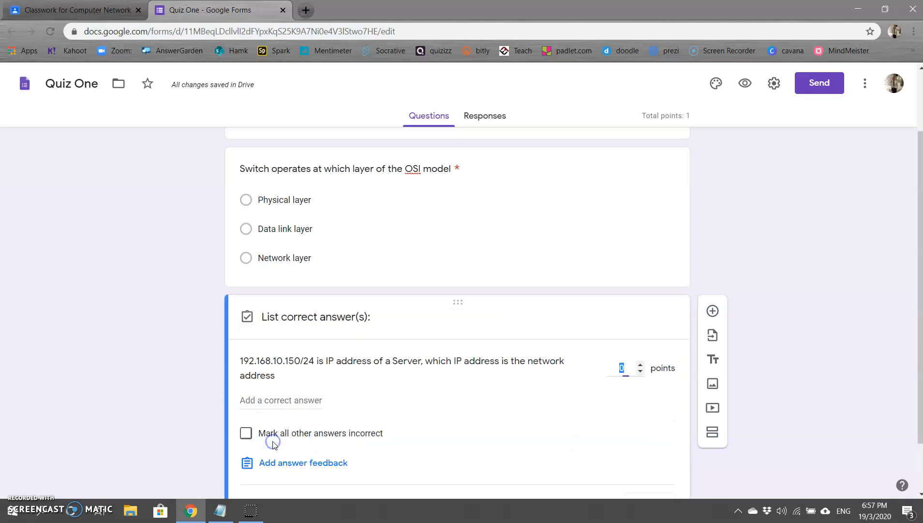
click(283, 401)
text(192.168.10.0)
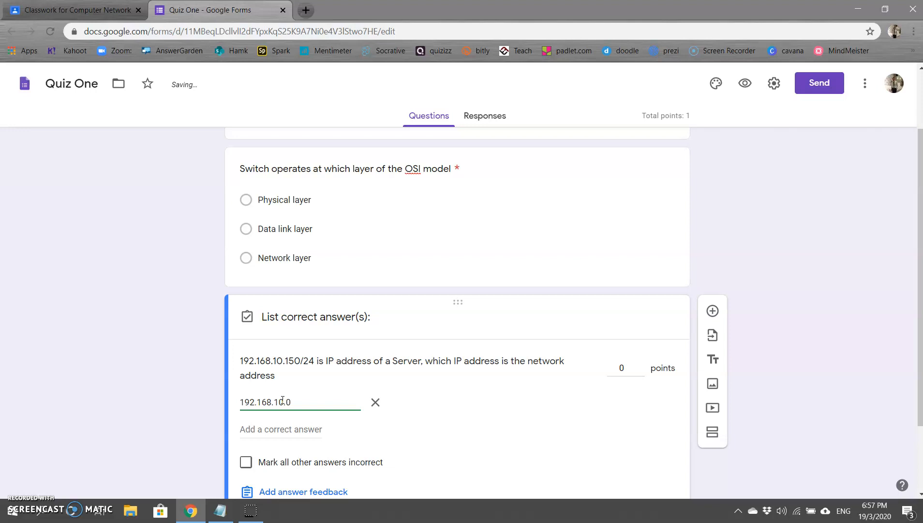
click(621, 368)
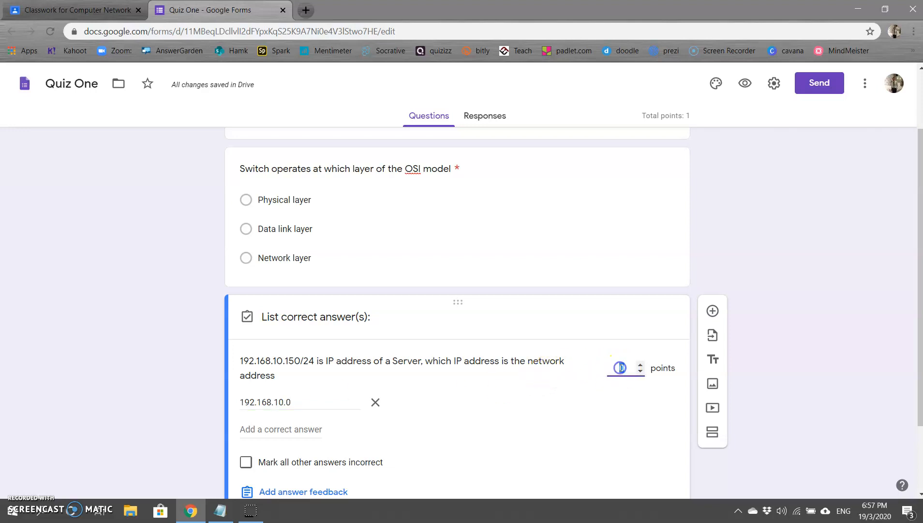
scroll(621, 367, down, 1)
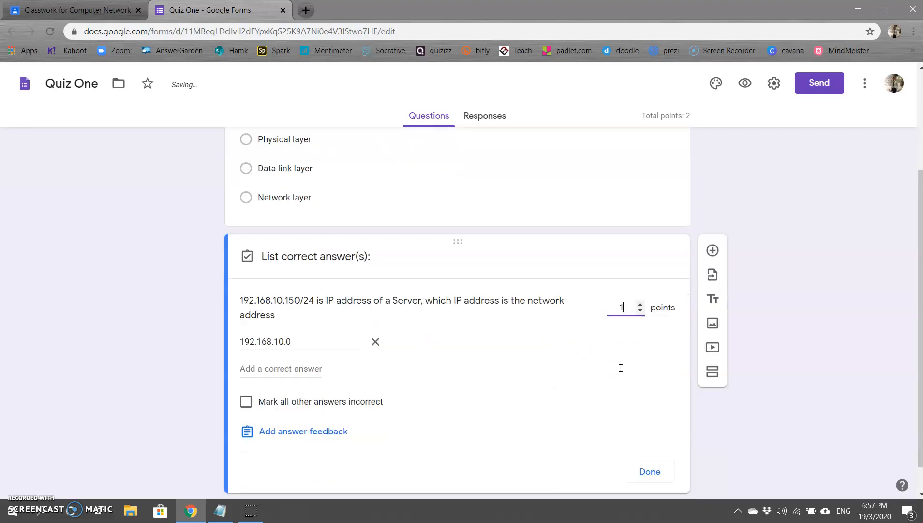
click(646, 471)
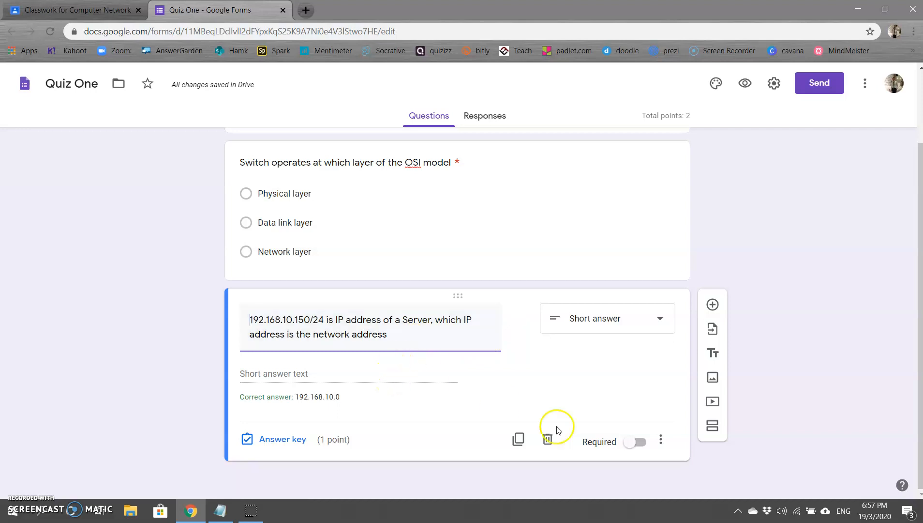
click(635, 448)
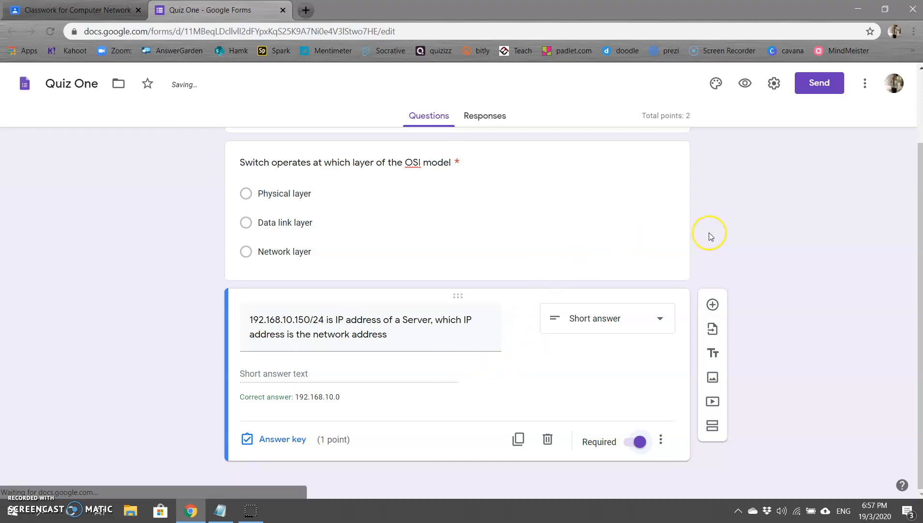
Review both quiz questions, preview the form as respondents see it, and close the preview
scroll(769, 225, up, 2)
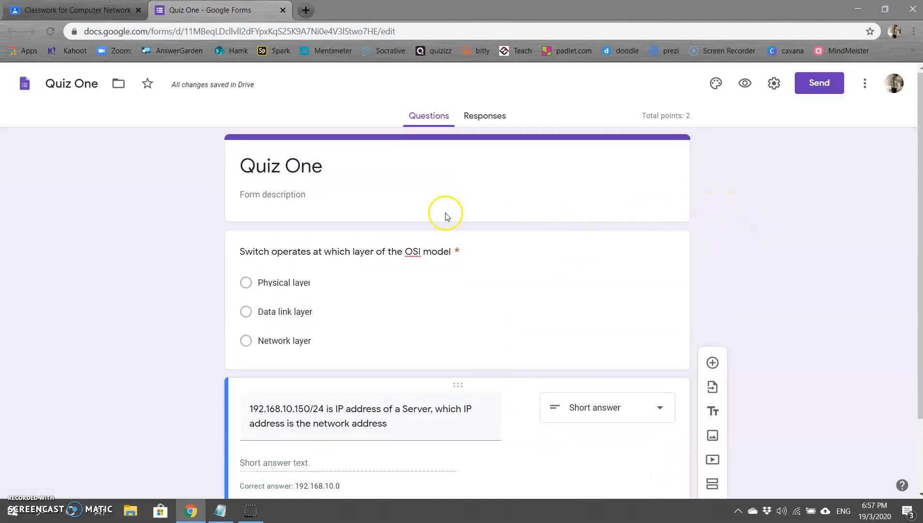
scroll(484, 213, down, 2)
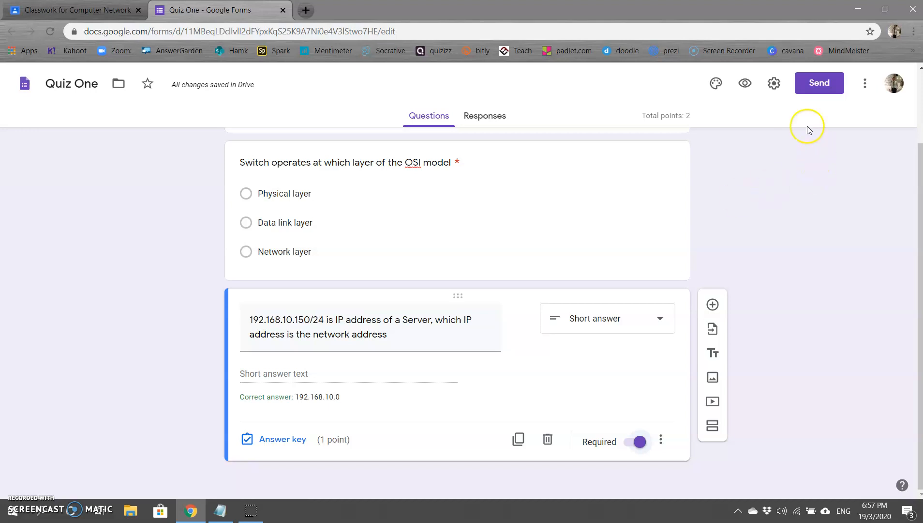
click(745, 83)
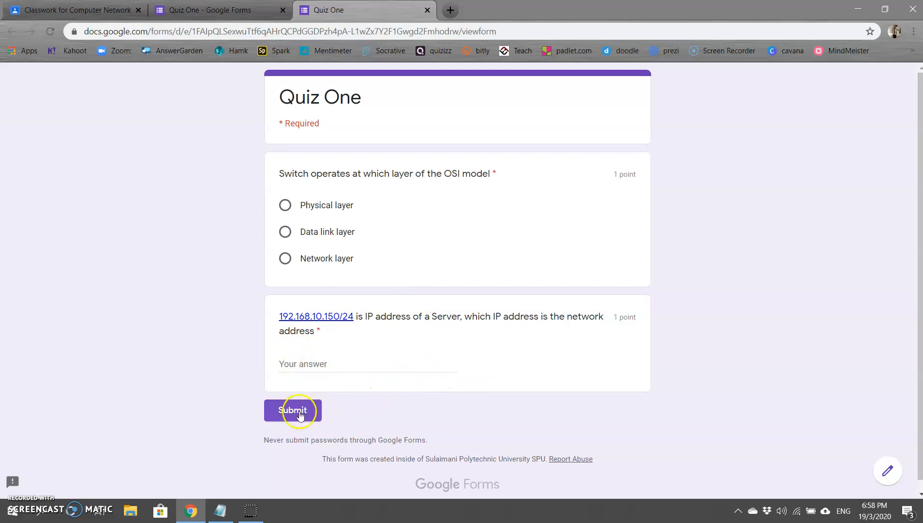
click(428, 11)
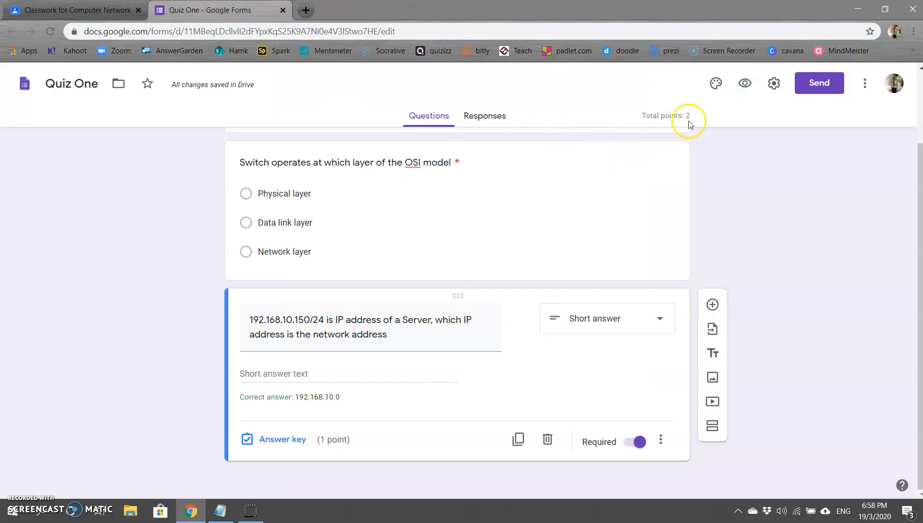
Try teal and green theme colors for the form, settle on the light orange one, and close the theme options
click(716, 83)
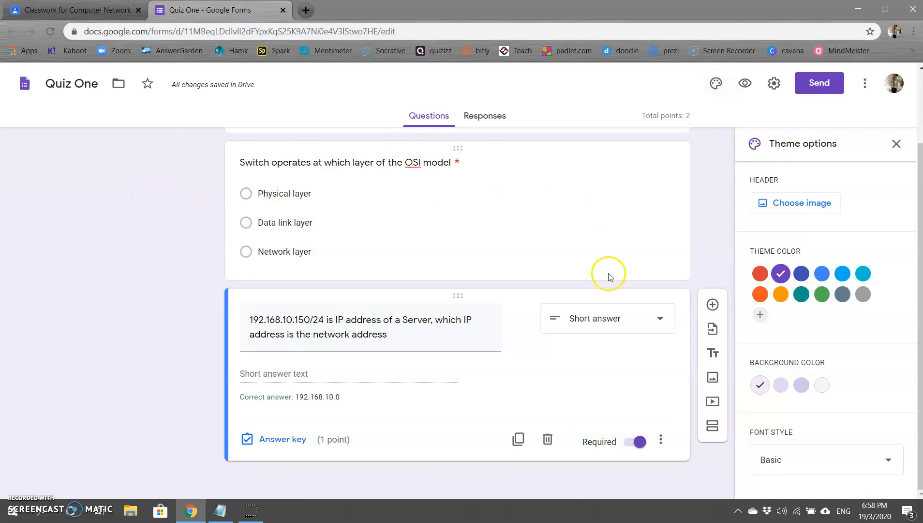
click(801, 294)
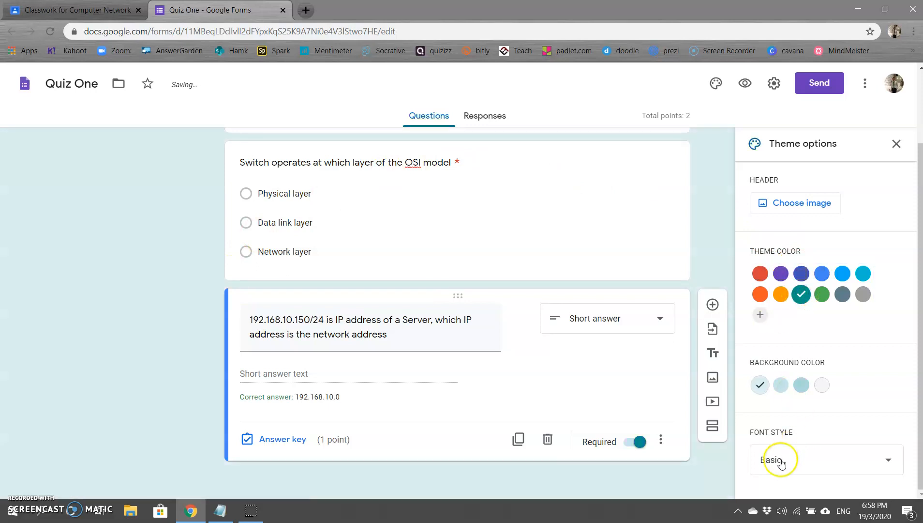
click(822, 294)
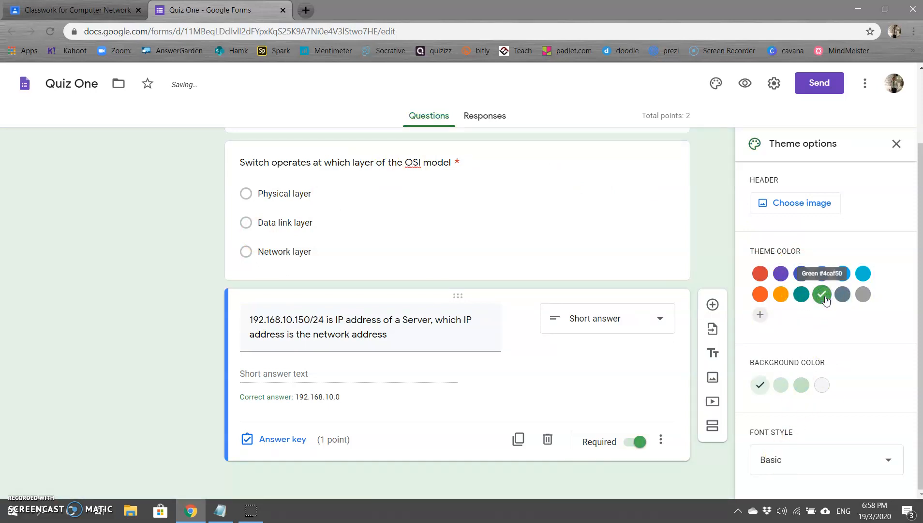
click(779, 294)
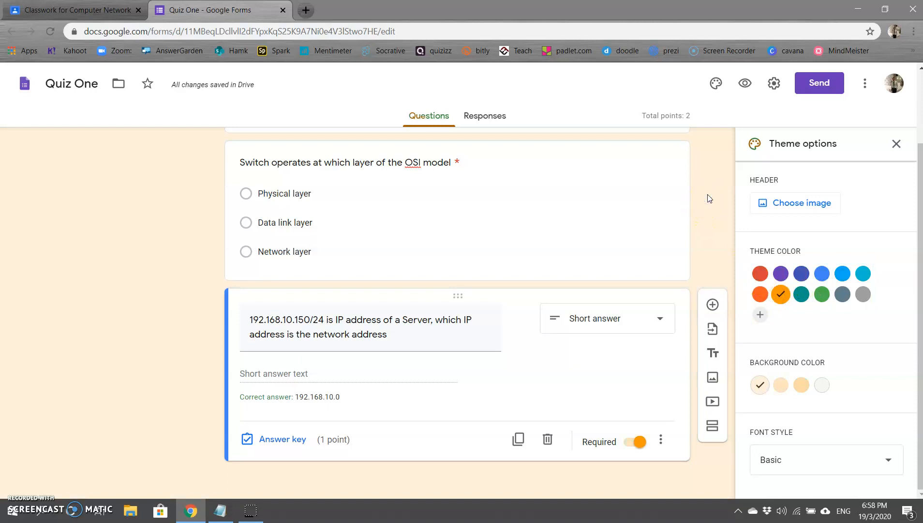
click(895, 144)
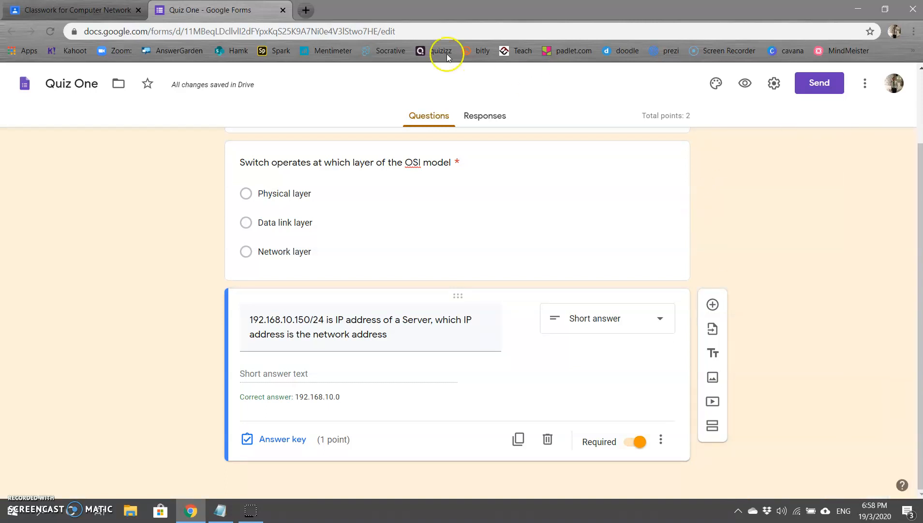
Close the form editor to return to the Classroom assignment and set the assignment's points to 2
click(282, 10)
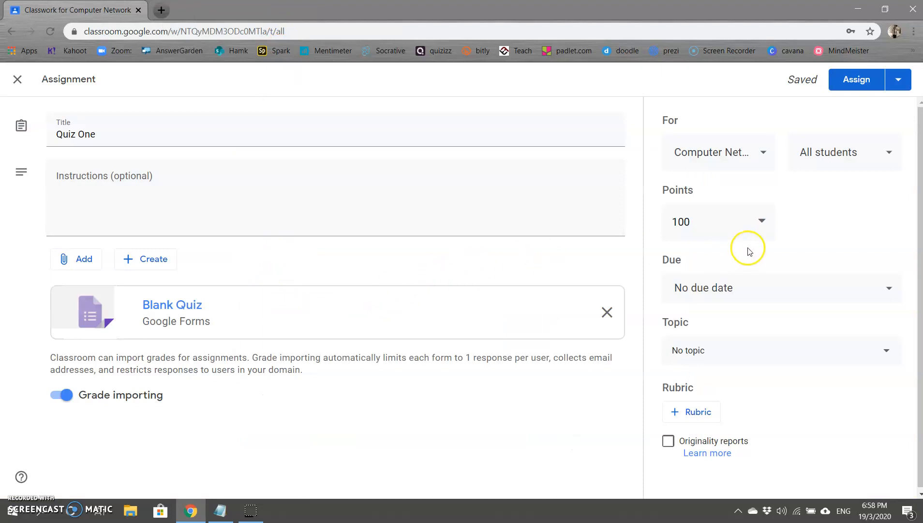
click(707, 222)
drag(707, 222, 665, 213)
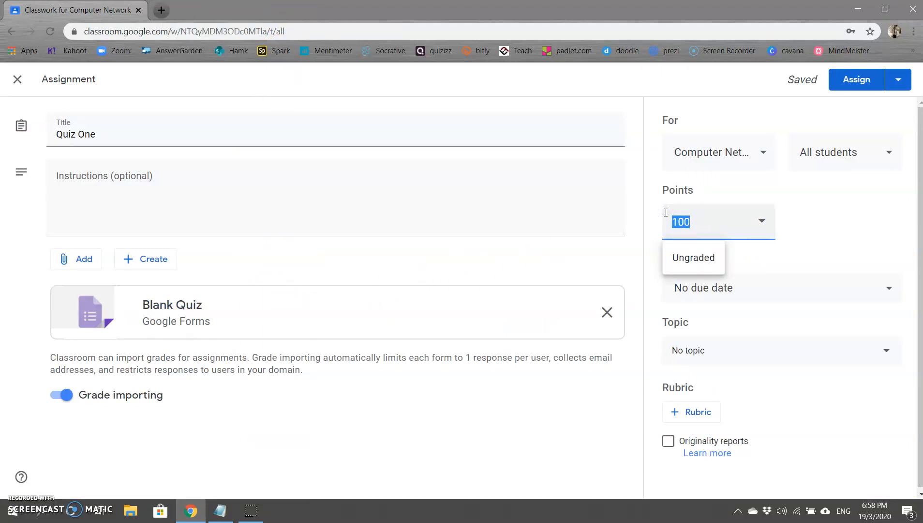
text(2)
Set the due date to Mar 19, 2020 at 19:10 and assign Quiz One to all students
click(746, 289)
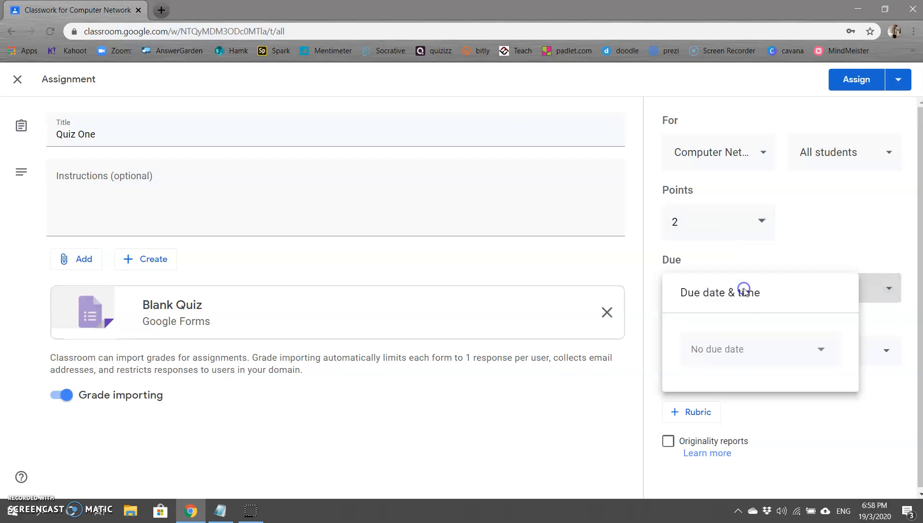
click(747, 358)
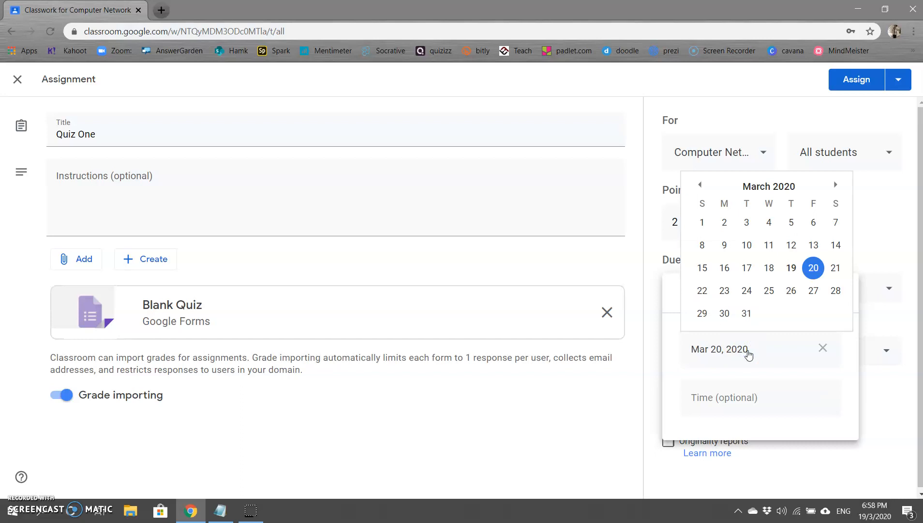
click(791, 268)
click(738, 398)
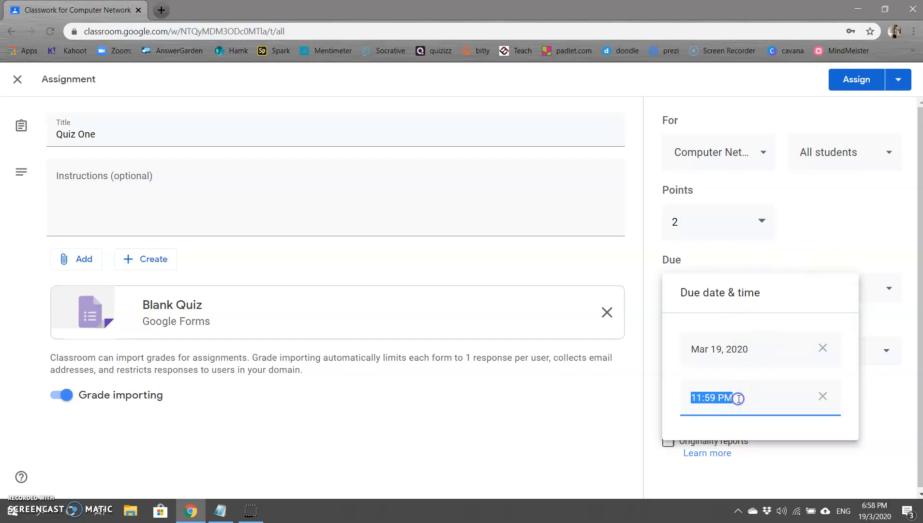
key(BackSpace)
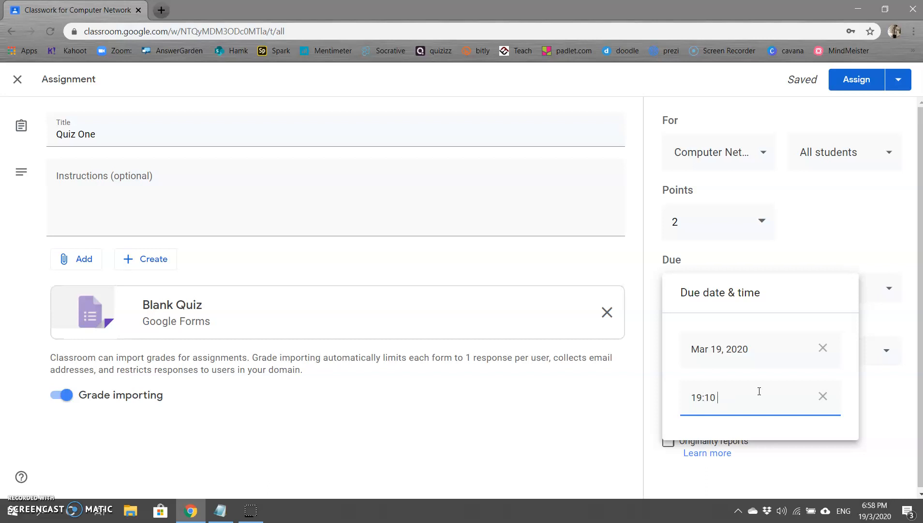
click(577, 437)
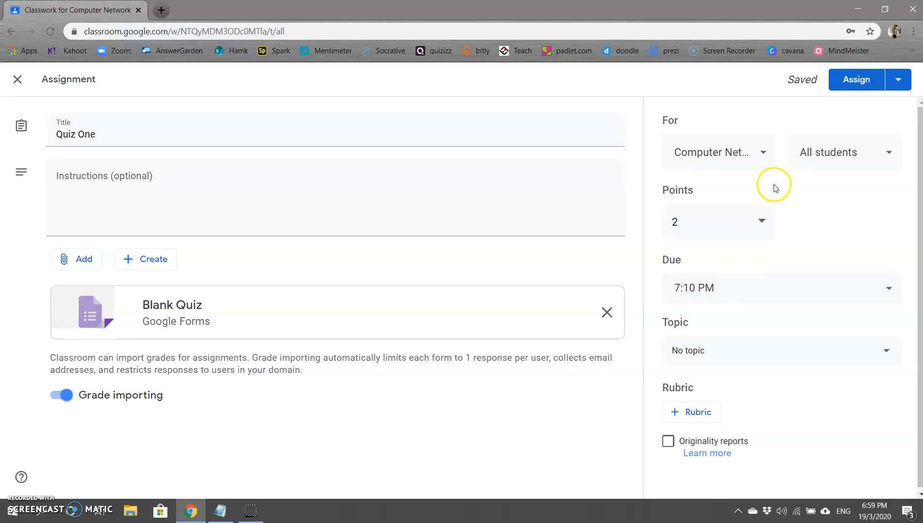
click(852, 80)
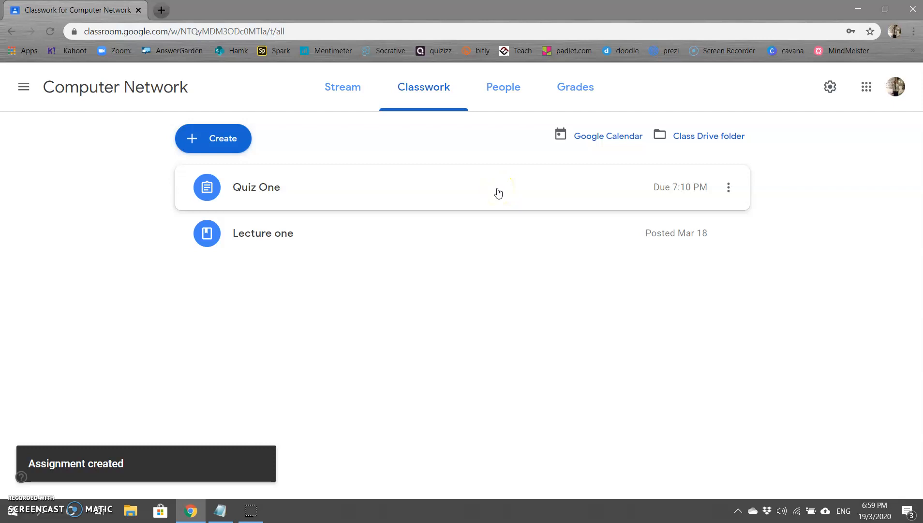
Sign out of the teacher account and sign in to Classroom with the SPU Test account using its prefilled password
click(897, 86)
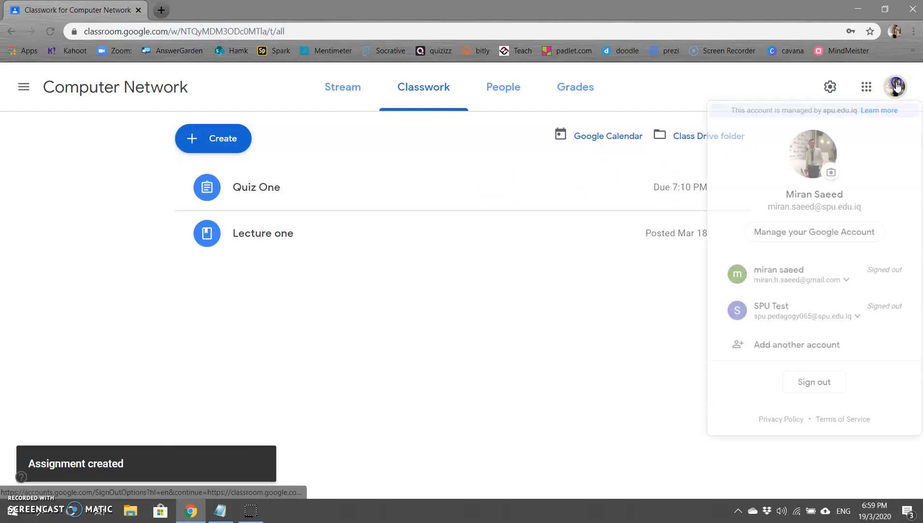
click(823, 384)
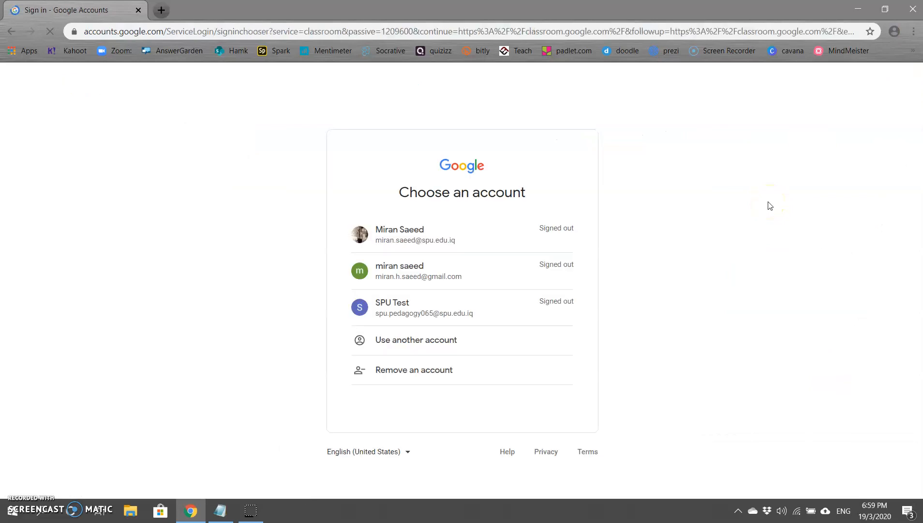
click(453, 309)
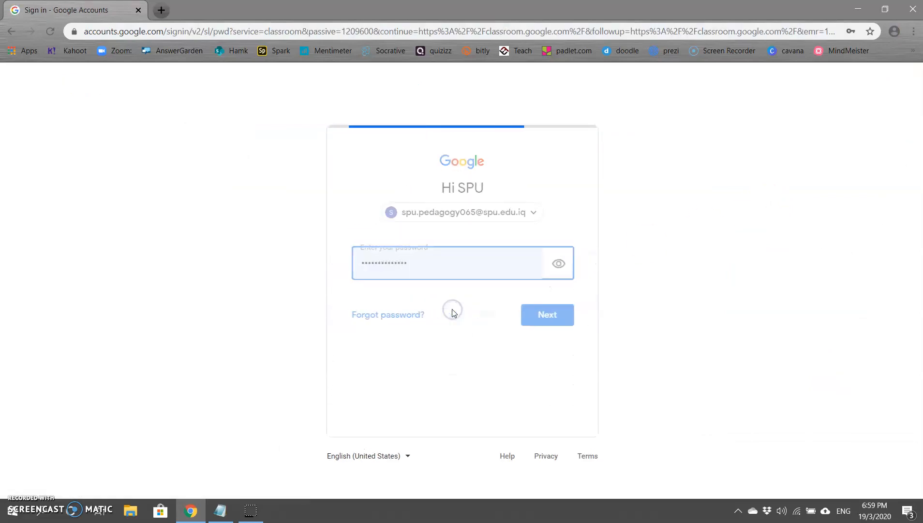
click(534, 319)
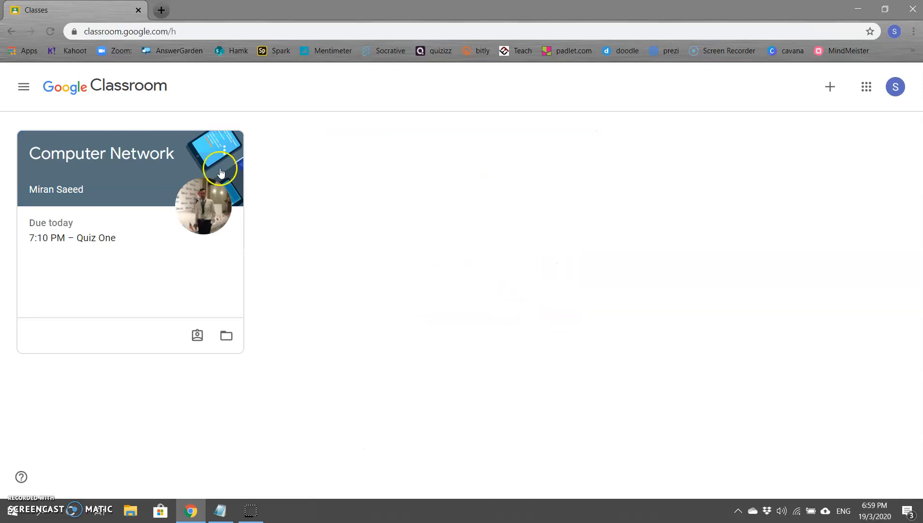
Open Gmail from Classroom and read the new assignment notification for Quiz One
click(869, 86)
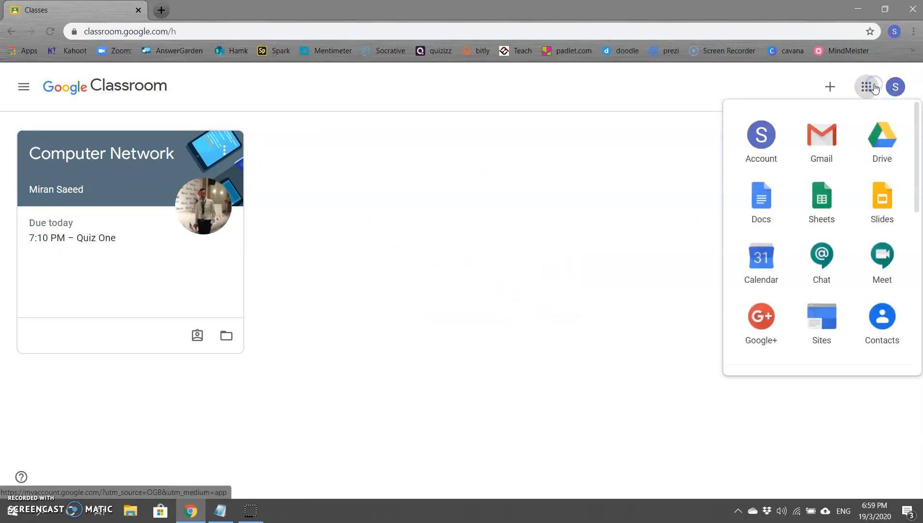
click(821, 135)
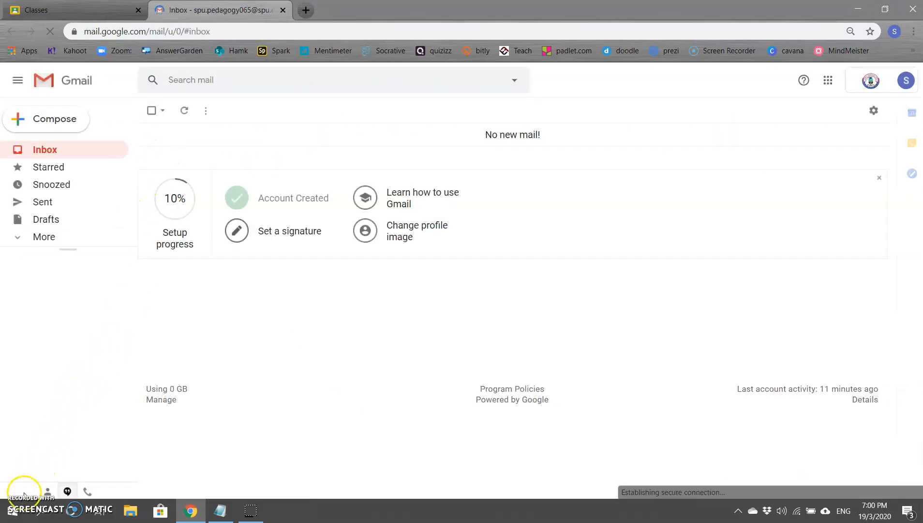
click(244, 136)
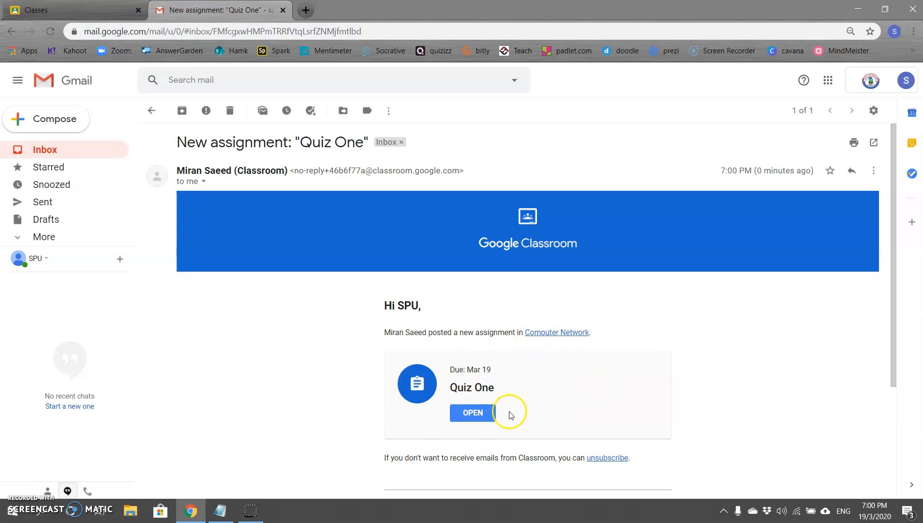
Return to Classroom, open the Quiz One assignment in the Computer Network class and launch its Google Forms quiz
click(73, 9)
click(115, 188)
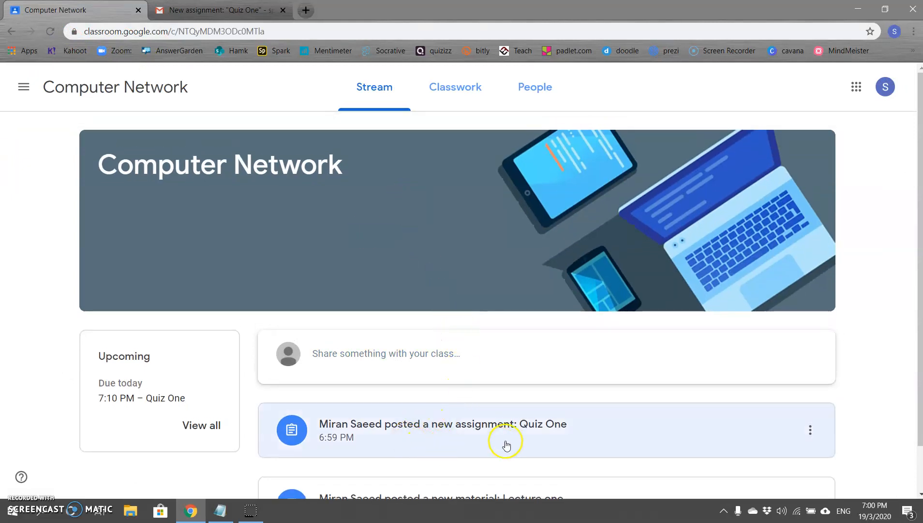
click(405, 441)
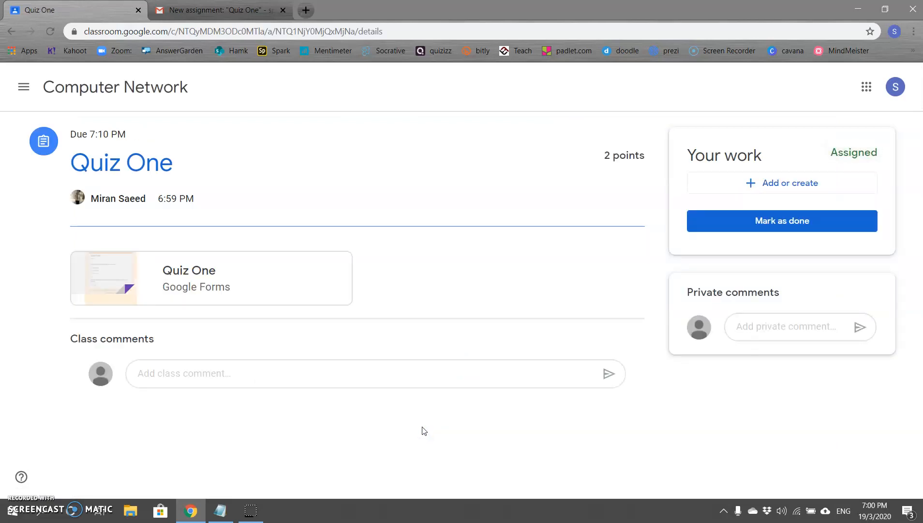
click(207, 287)
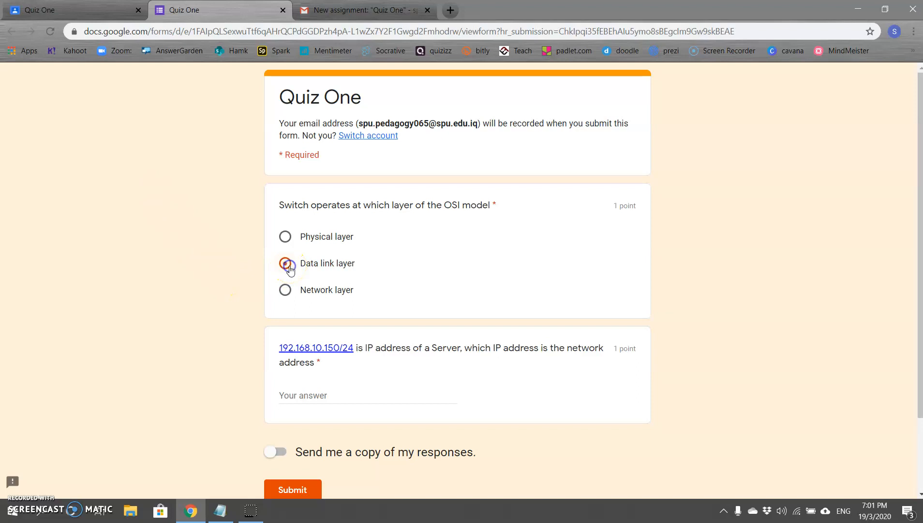
Submit Quiz One with the answers Data link layer and 192.168.10.5, requesting a copy of the responses, and review the score
click(313, 389)
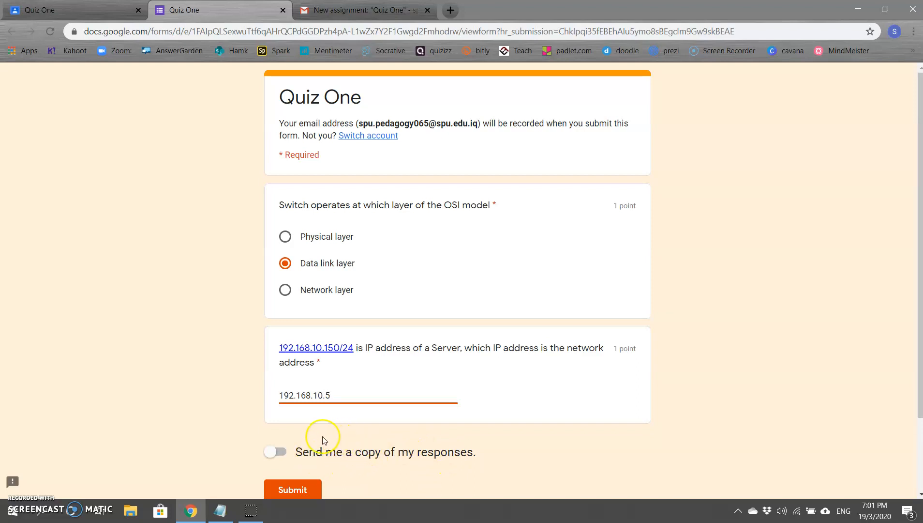
click(284, 453)
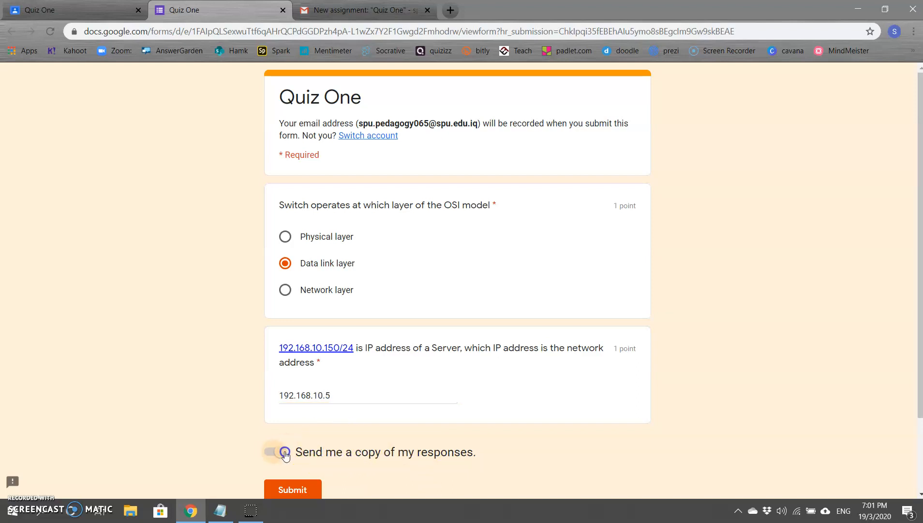
click(303, 489)
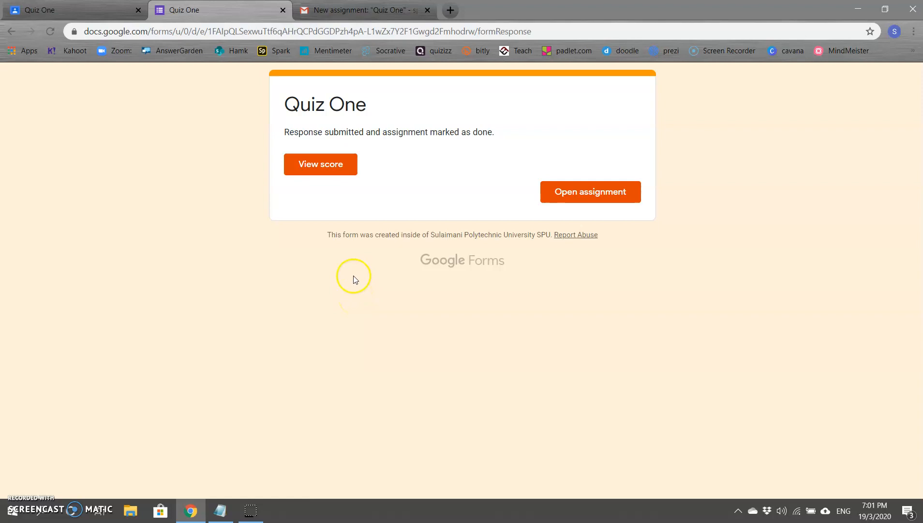
click(331, 169)
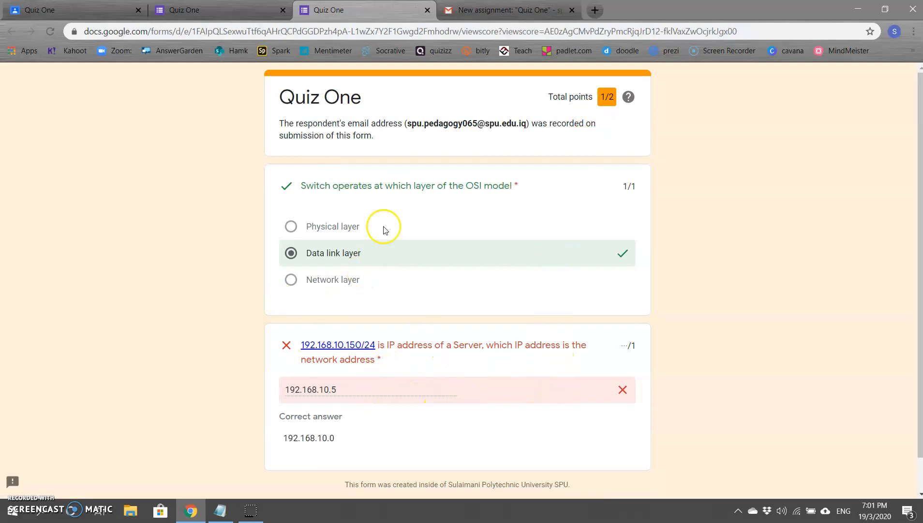
click(427, 11)
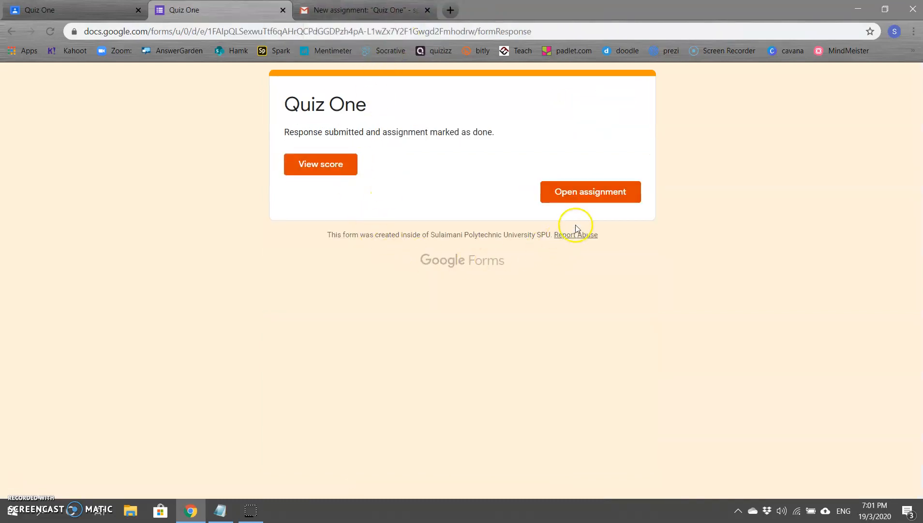
Switch to Gmail, read the Google Forms response email for Quiz One and review the score through its link
click(339, 18)
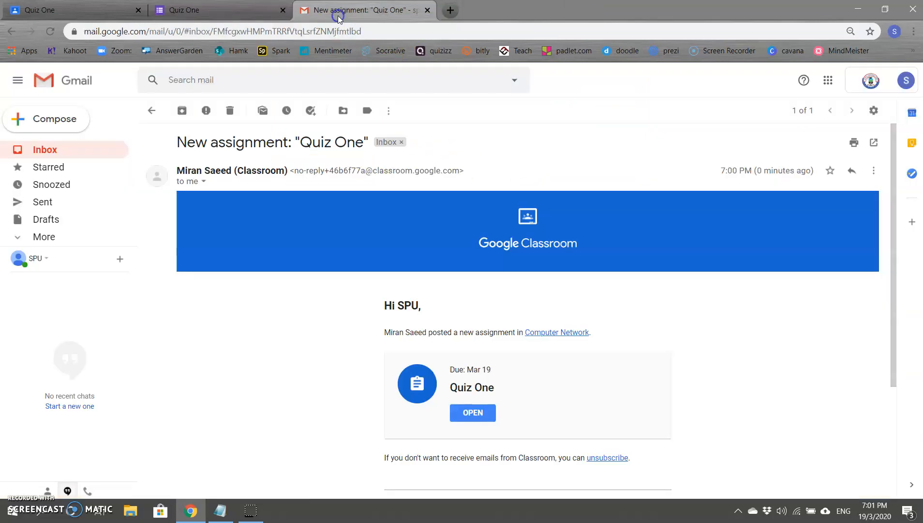
click(63, 149)
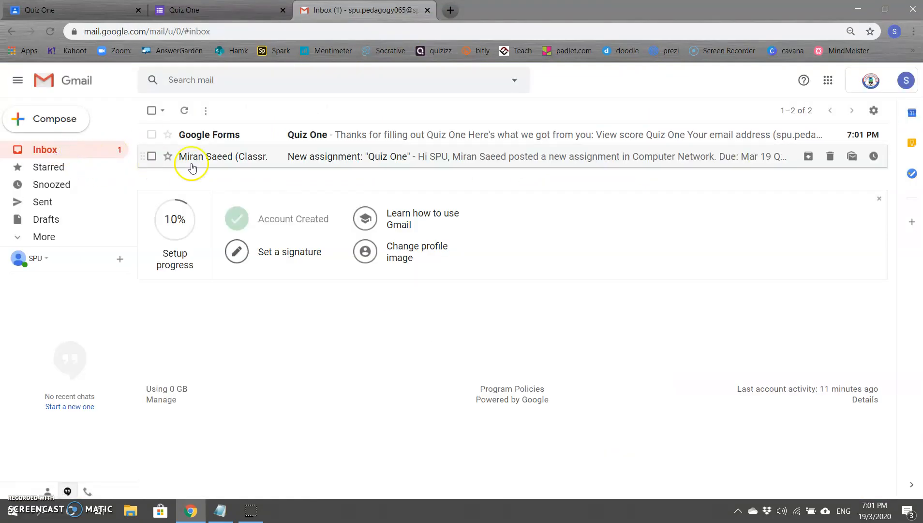
click(247, 141)
scroll(486, 382, down, 3)
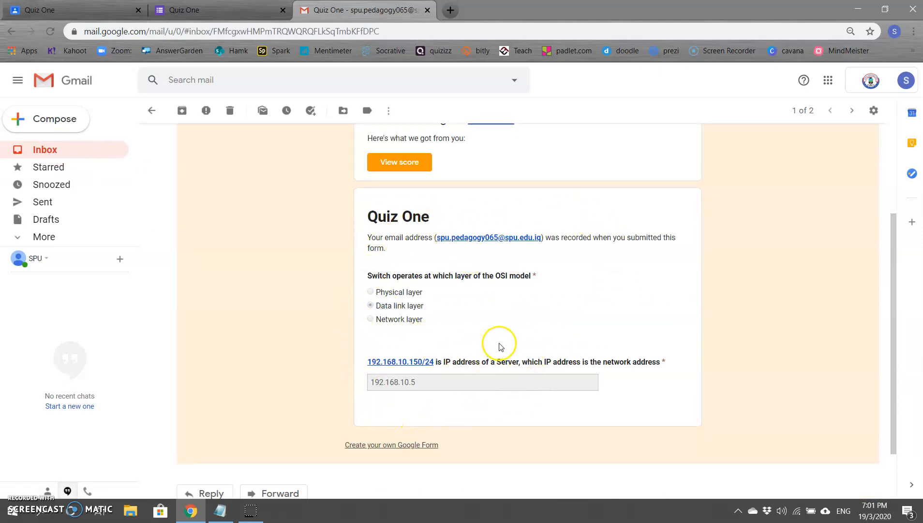
scroll(486, 255, up, 1)
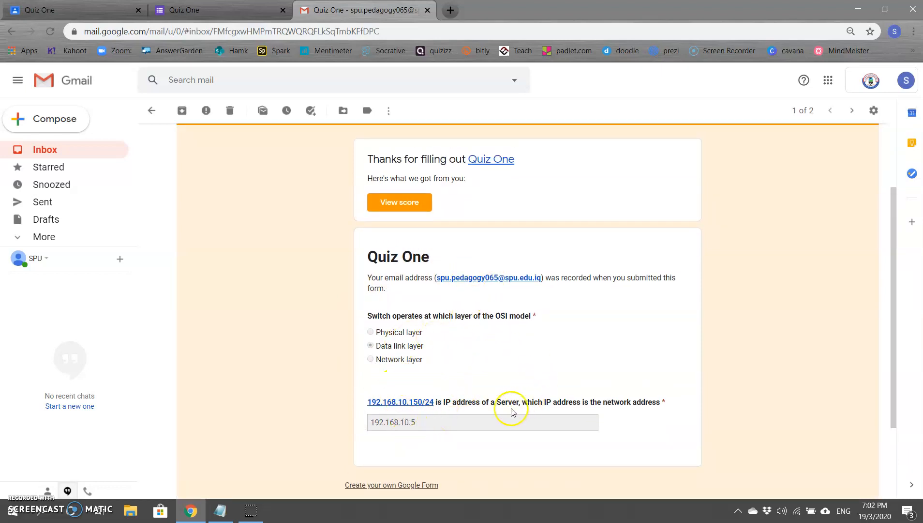
click(407, 205)
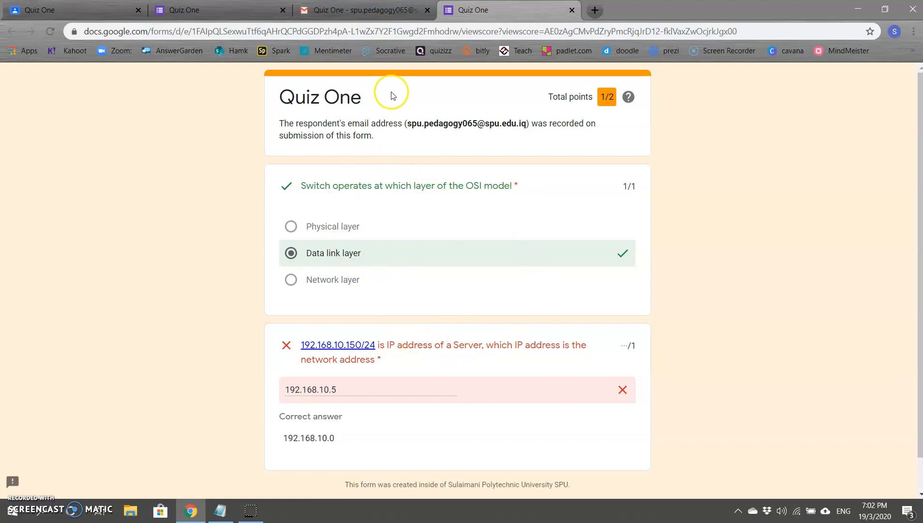
click(572, 10)
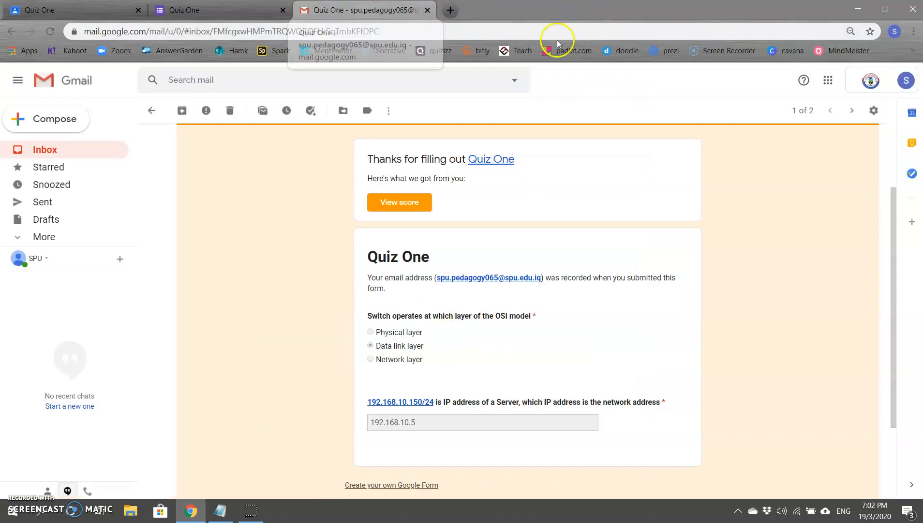
Sign the student account out of Gmail and Classroom, closing the submitted quiz page
click(905, 81)
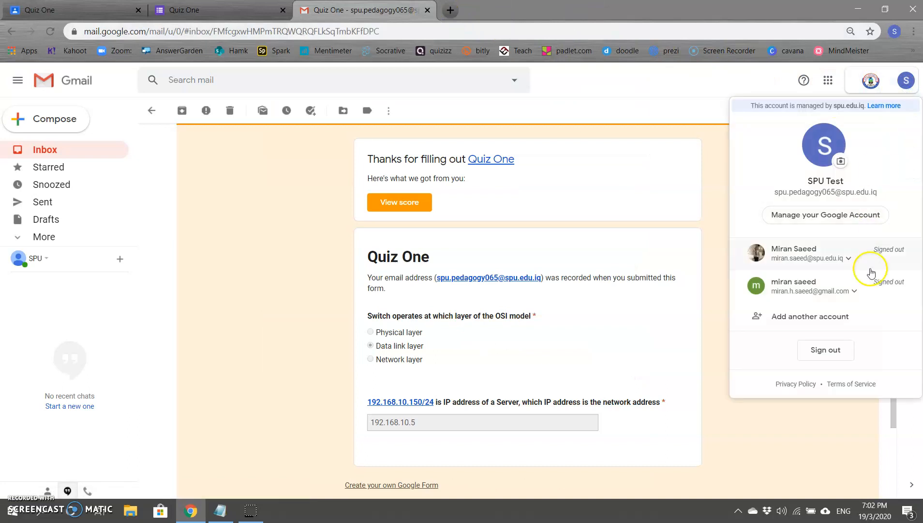
click(817, 350)
click(179, 10)
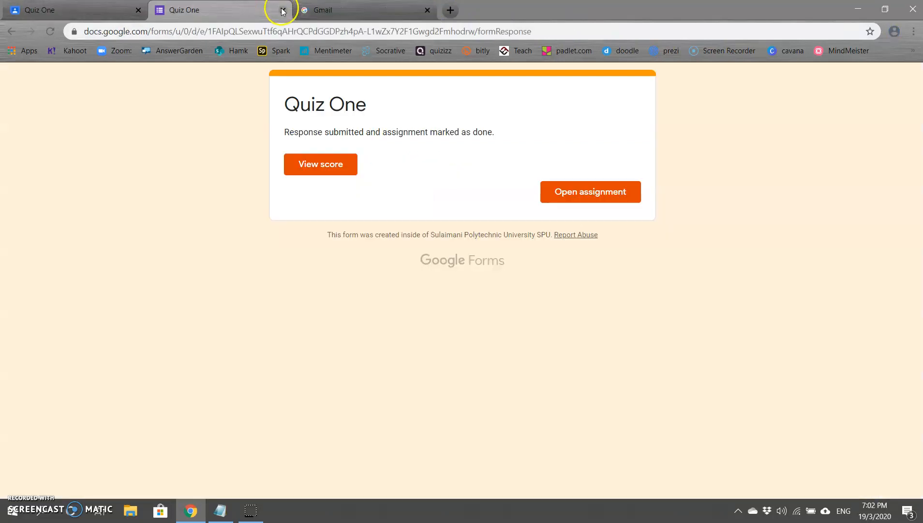
click(283, 9)
click(95, 9)
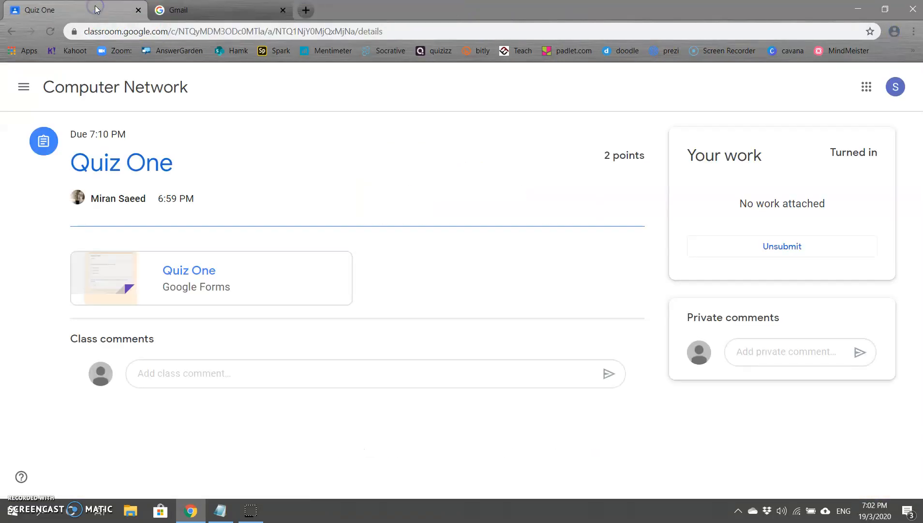
click(897, 86)
click(816, 379)
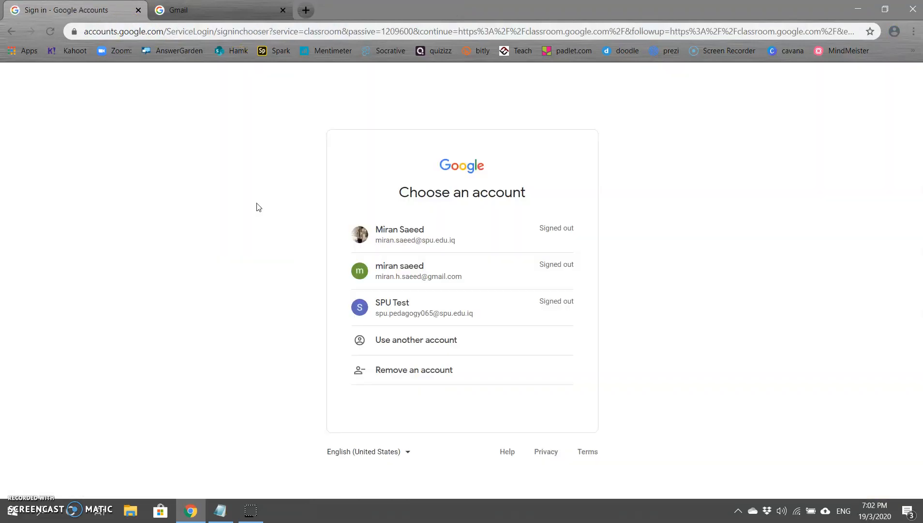
Sign in to Classroom with the teacher's university account by entering the account password
click(412, 240)
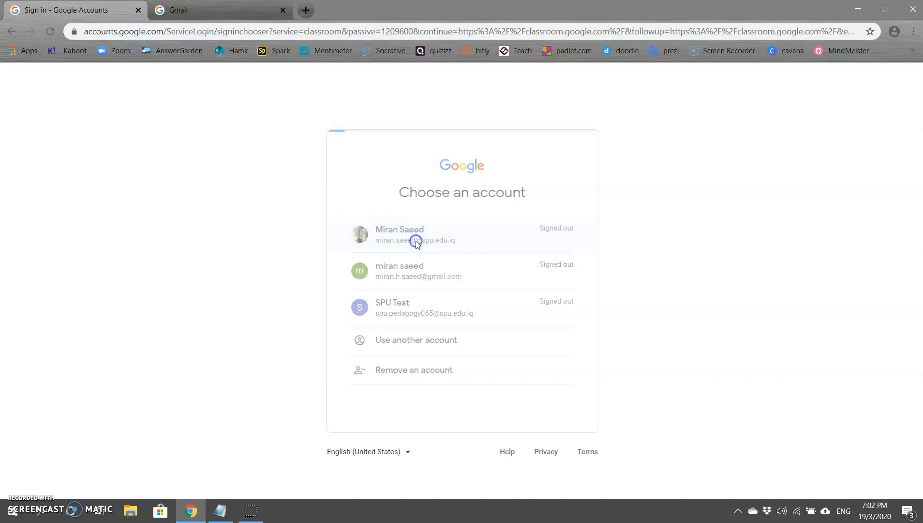
text(***)
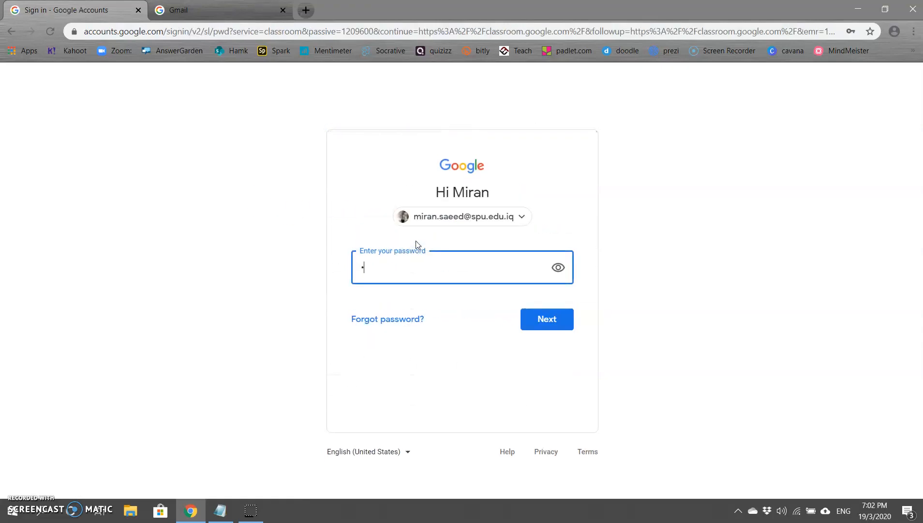
text(********)
key(Return)
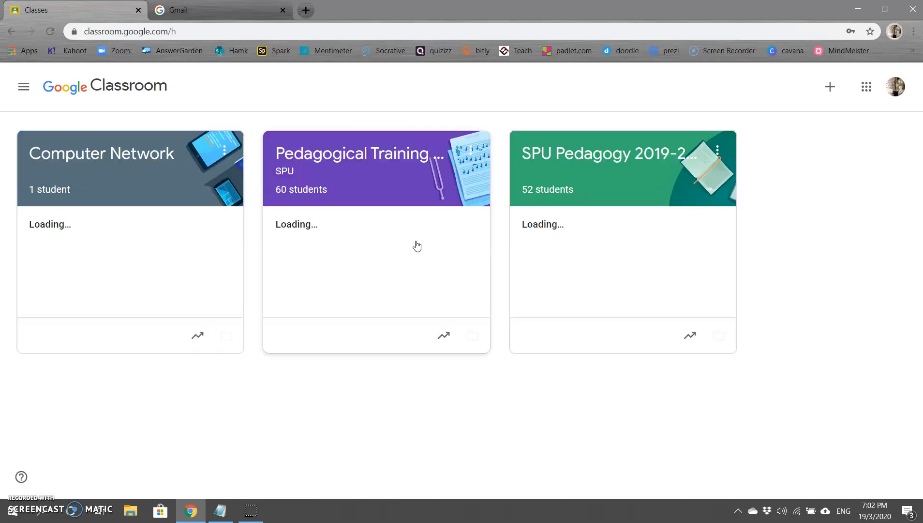
Open the Computer Network class and view the student work for the Quiz One assignment
click(139, 170)
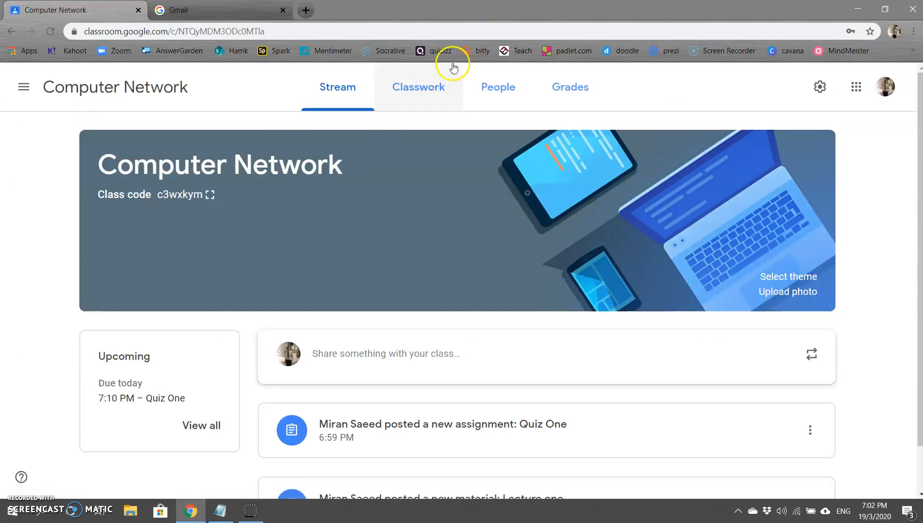
click(421, 92)
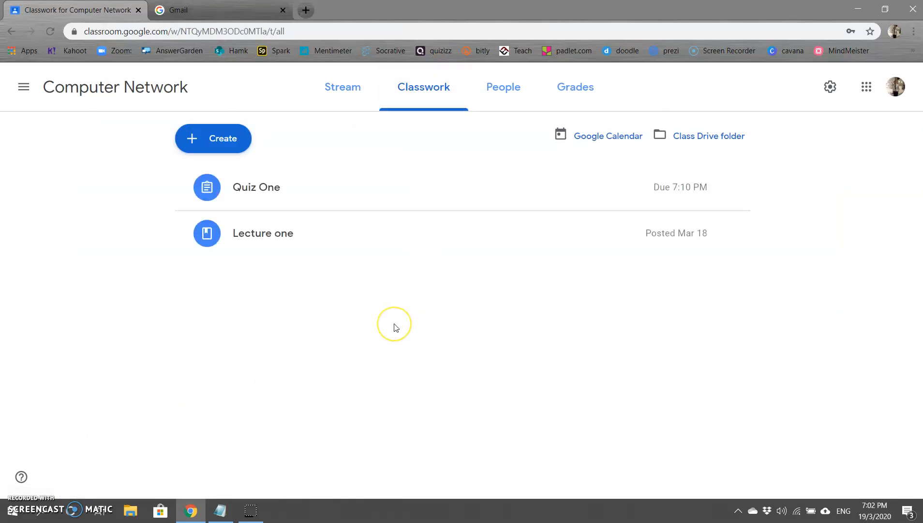
click(321, 197)
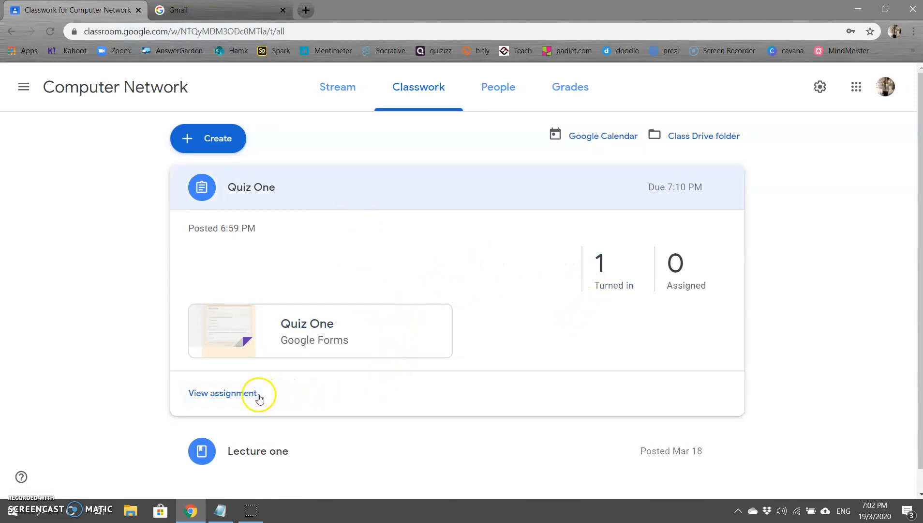
click(242, 393)
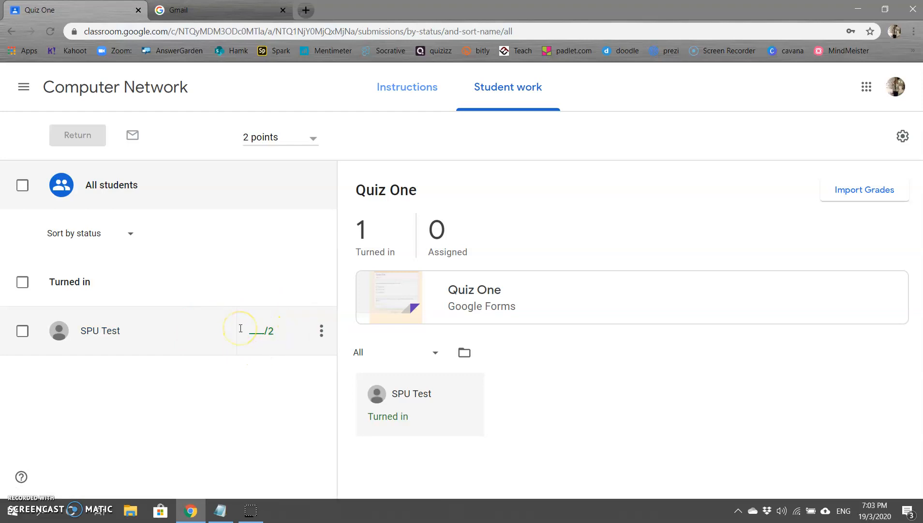
Go back to the class list and check the Quiz One grade in the Computer Network gradebook
click(23, 86)
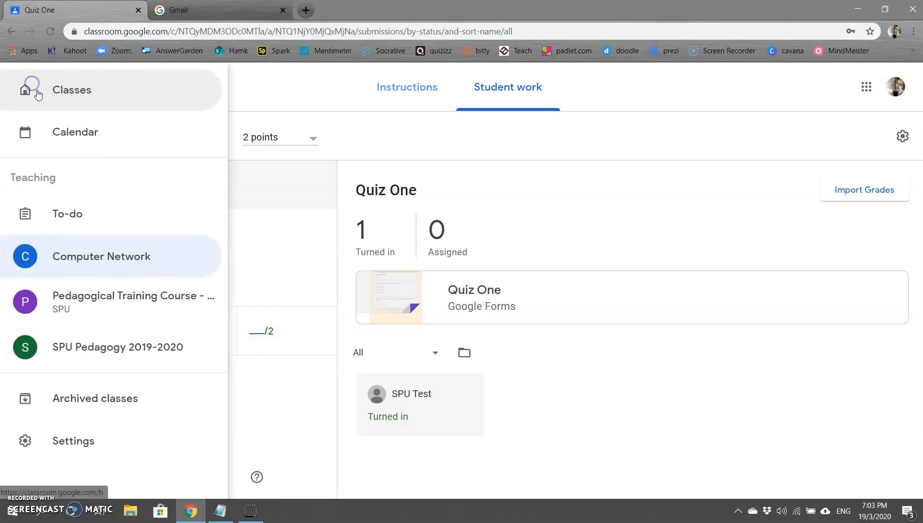
click(46, 92)
click(172, 162)
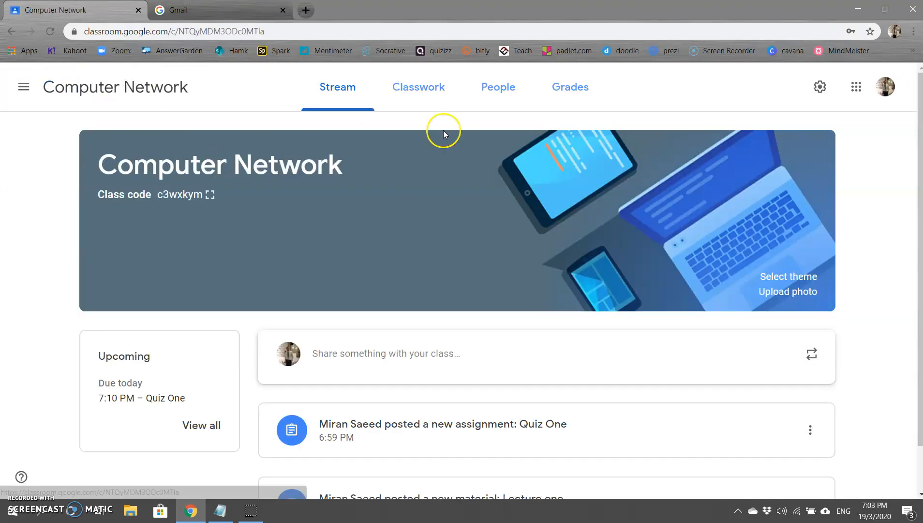
click(579, 85)
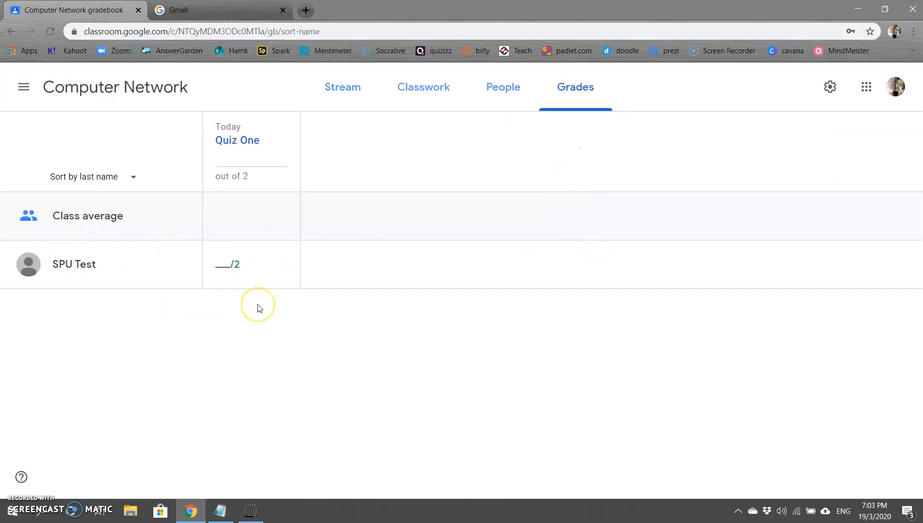
Reopen the Quiz One assignment's student work and import the grades from the Google Forms quiz
click(431, 91)
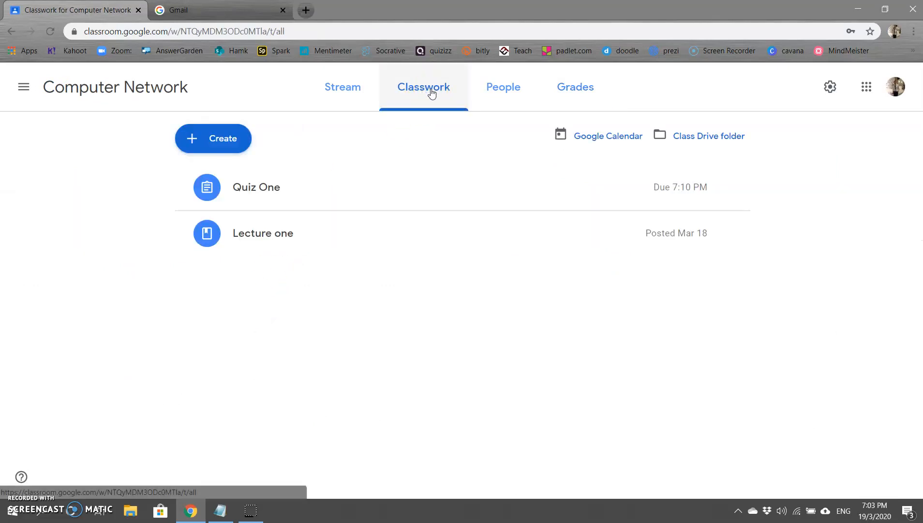
click(336, 186)
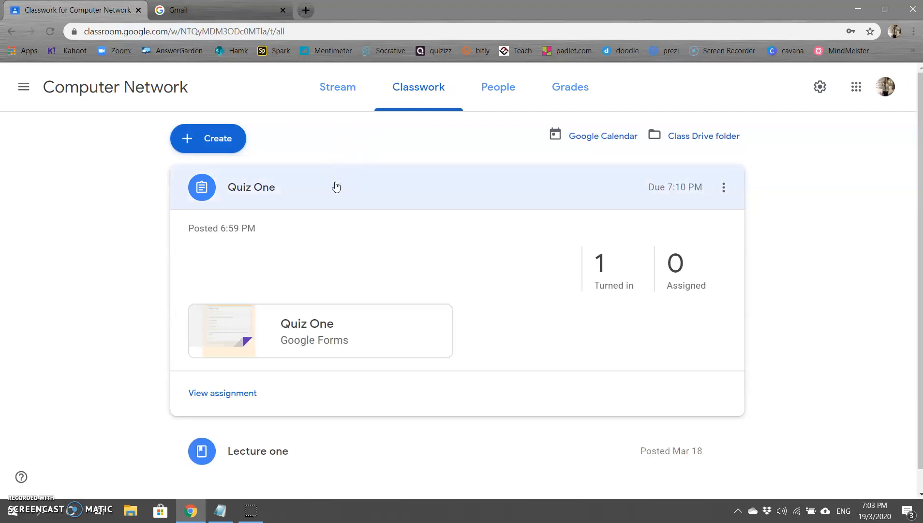
click(225, 394)
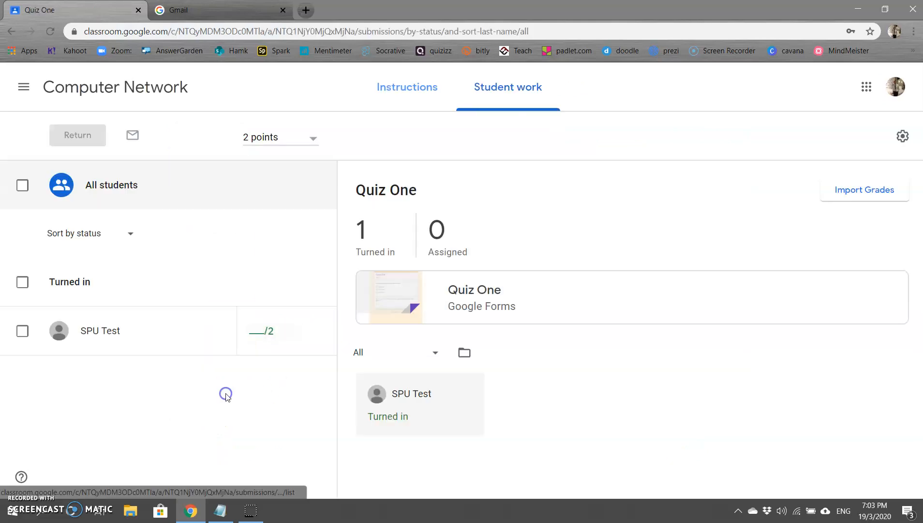
click(864, 191)
click(659, 312)
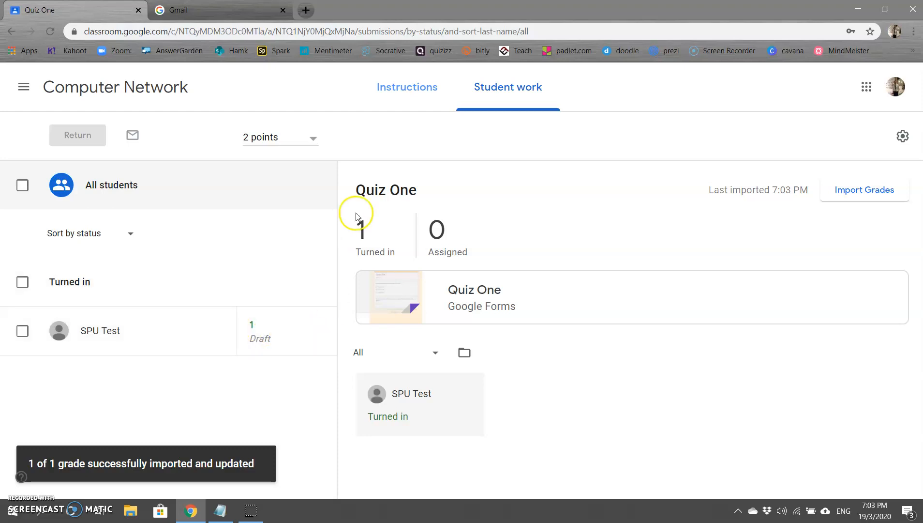
Return to the Computer Network gradebook through the class list and check the imported Quiz One grade
click(23, 86)
click(71, 93)
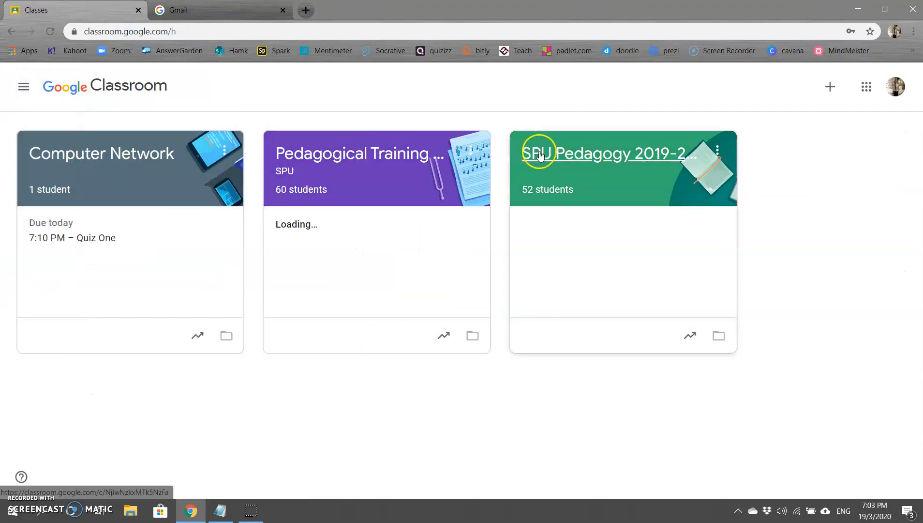
click(167, 150)
click(576, 90)
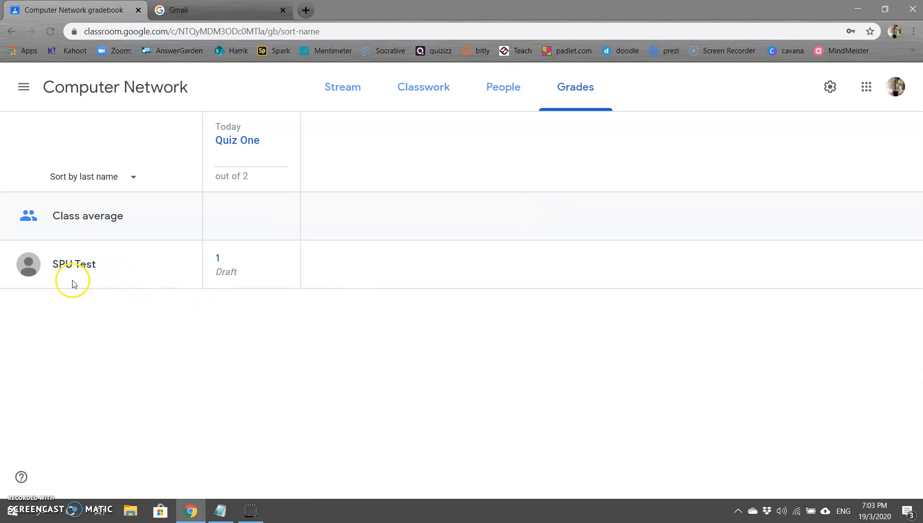